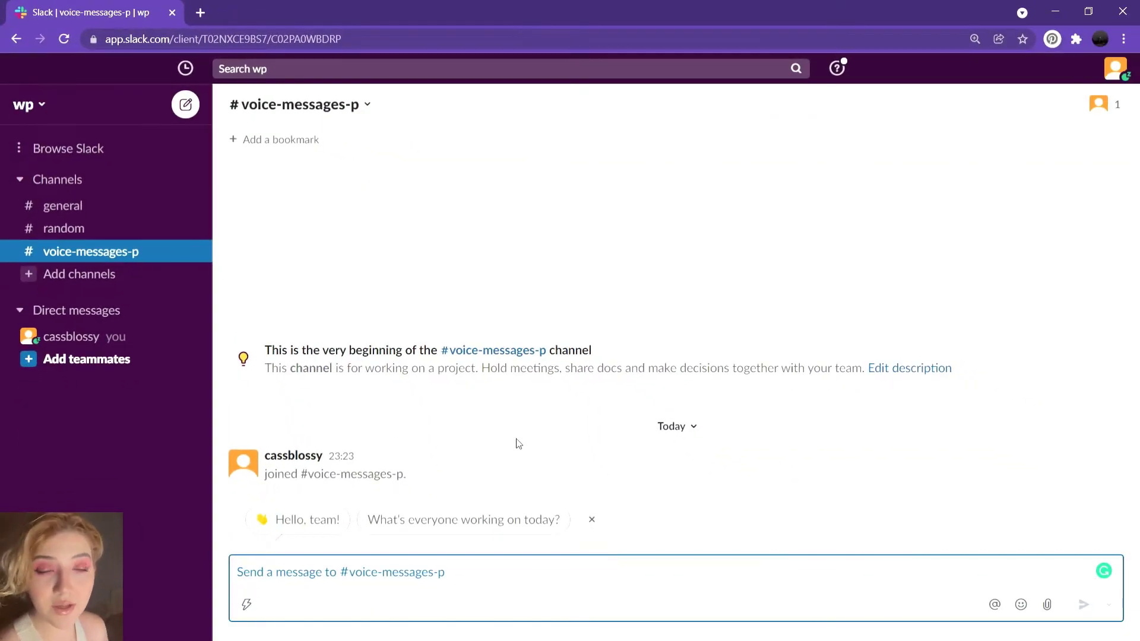
- Search the Slack app directory for 'sta' and start adding Standup.ly
{"action": "left_click", "coordinate": [67, 151]}
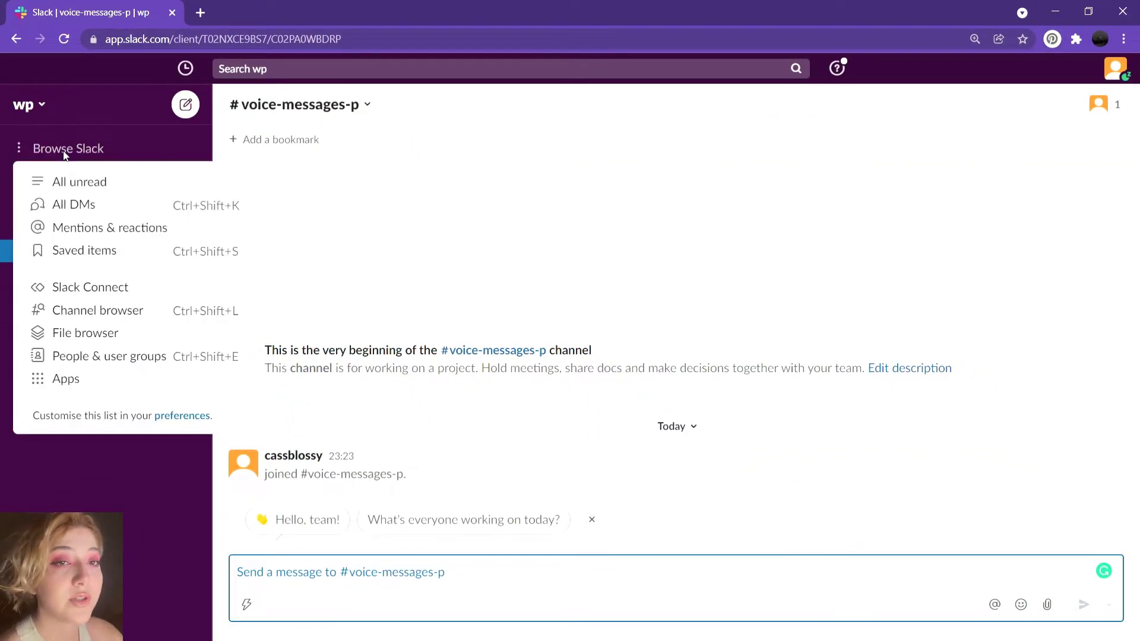
{"action": "left_click", "coordinate": [100, 382]}
{"action": "type", "text": "standuply"}
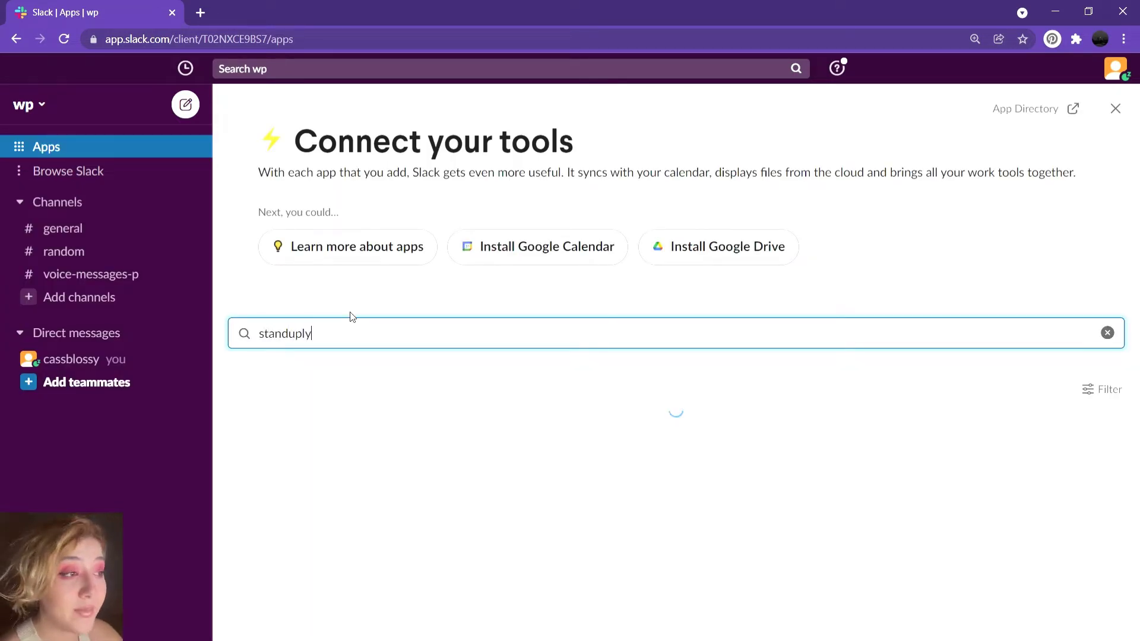
{"action": "left_click", "coordinate": [379, 488]}
{"action": "left_click", "coordinate": [309, 358]}
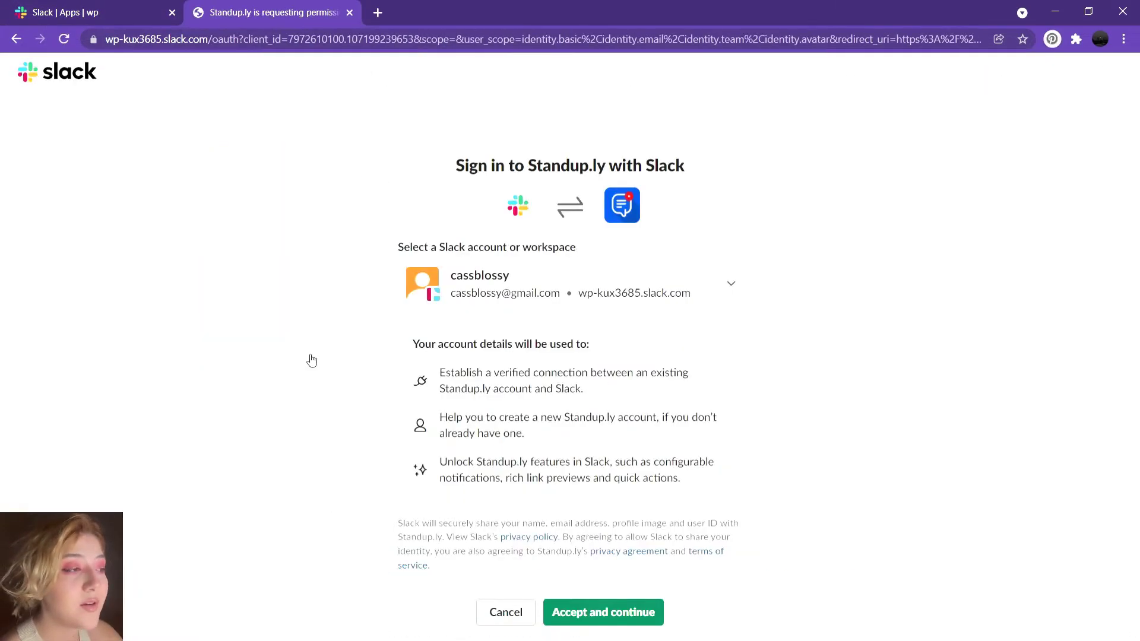
- Accept and allow Standup.ly access to the wp workspace, then dismiss its dashboard tour
{"action": "left_click", "coordinate": [608, 608]}
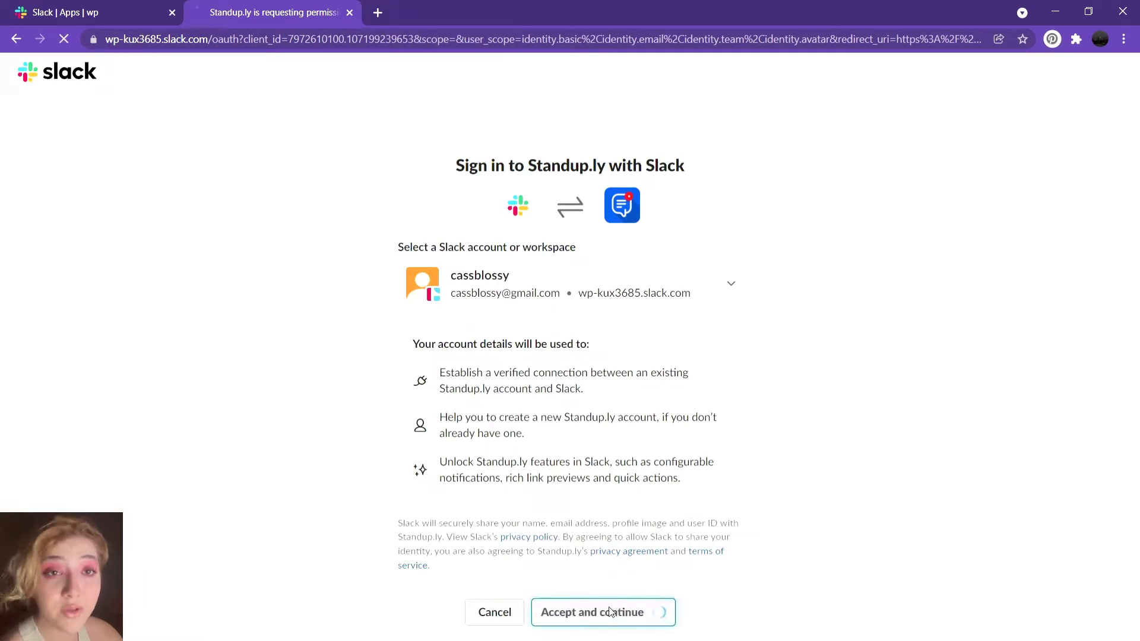
{"action": "left_click", "coordinate": [602, 550]}
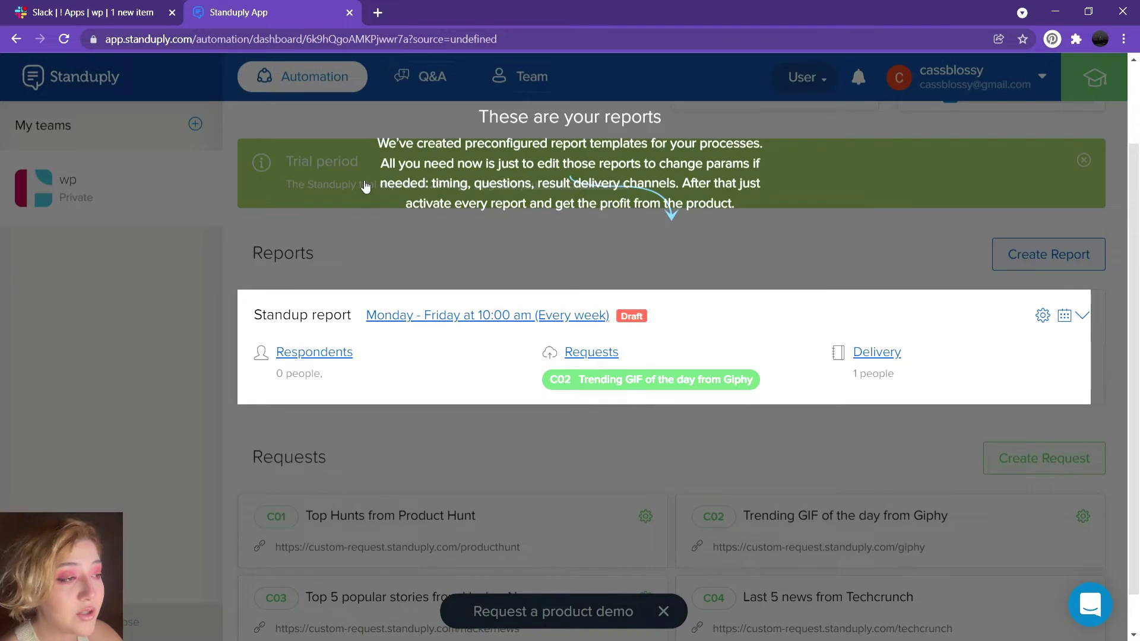
{"action": "left_click", "coordinate": [640, 440]}
{"action": "left_click", "coordinate": [647, 401]}
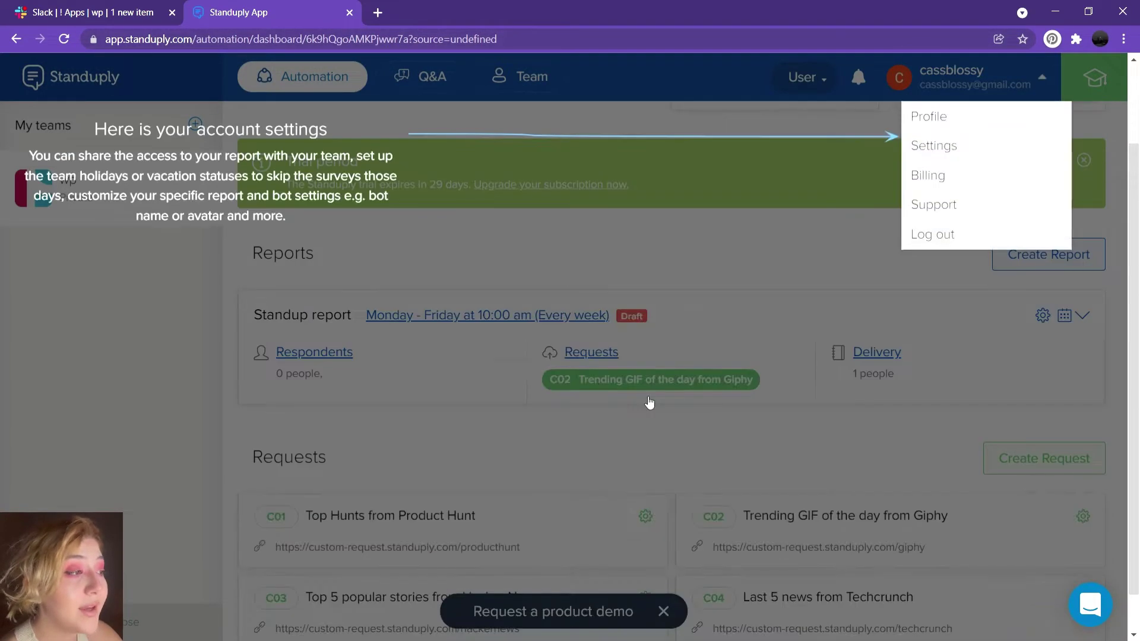
{"action": "left_click", "coordinate": [656, 428]}
- Send Standup.ly's /voice command in the #voice-messages-p channel
{"action": "left_click", "coordinate": [140, 14]}
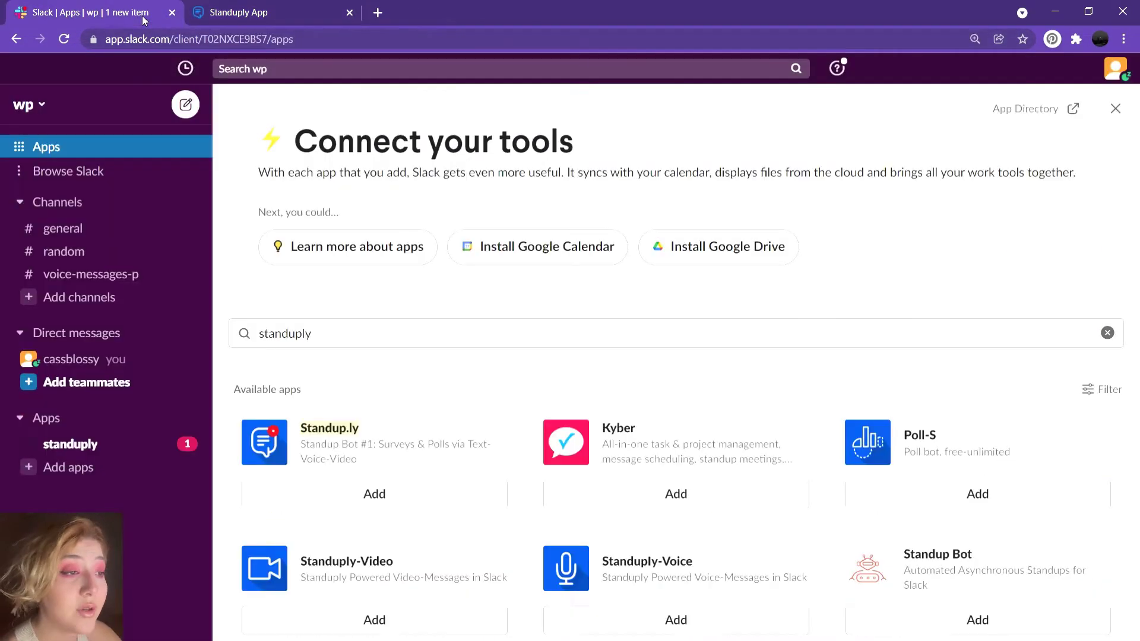
{"action": "left_click", "coordinate": [95, 274]}
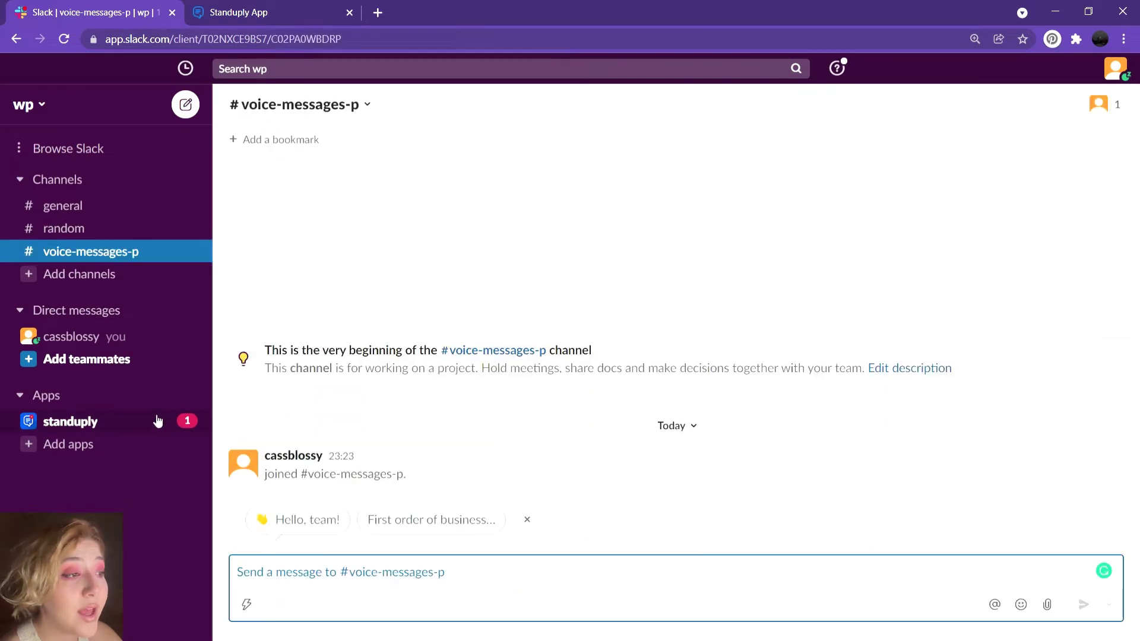
{"action": "left_click", "coordinate": [158, 421]}
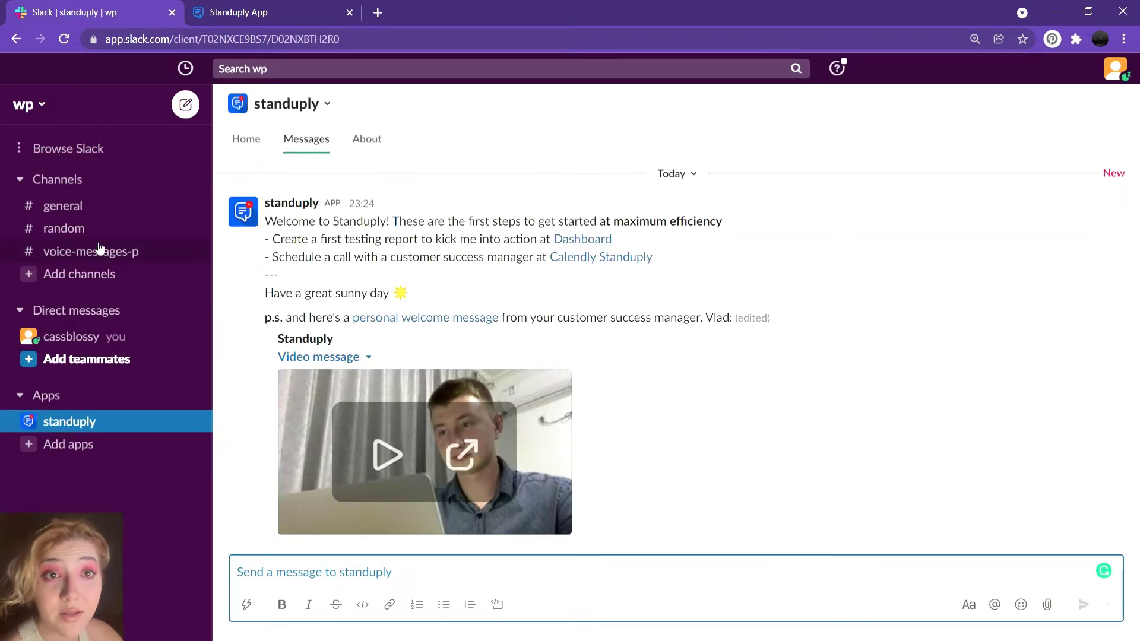
{"action": "left_click", "coordinate": [99, 249]}
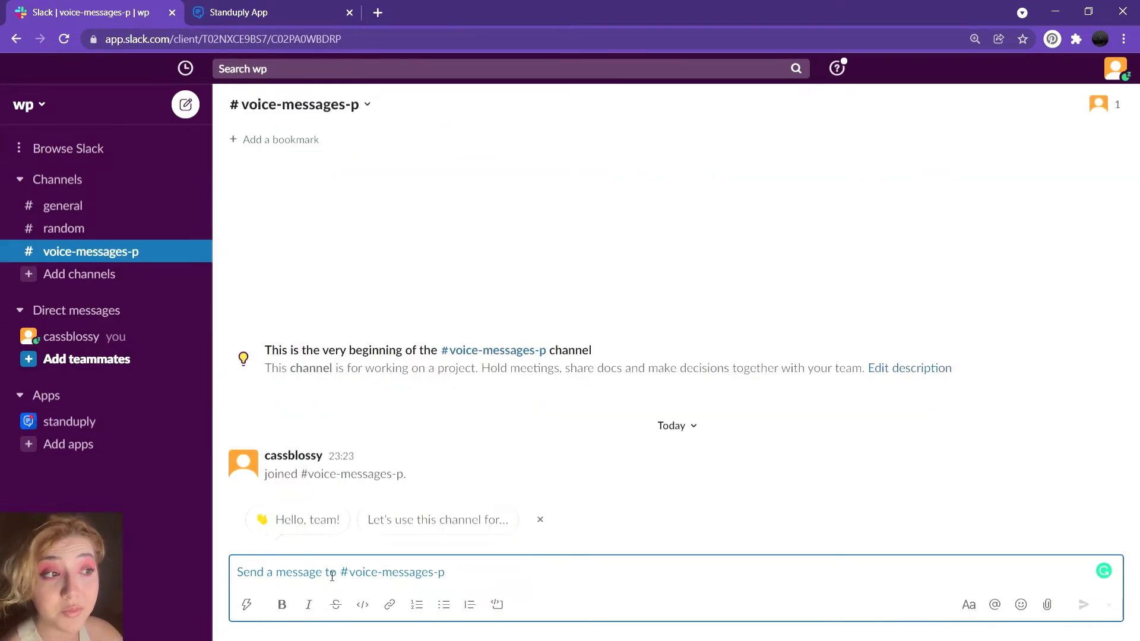
{"action": "type", "text": "/"}
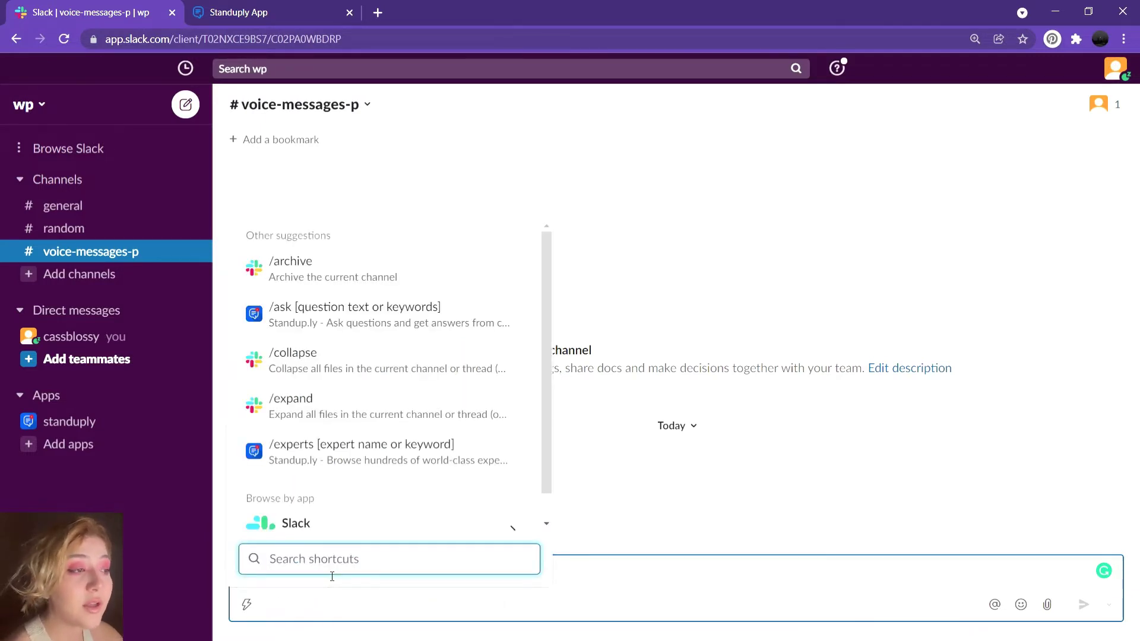
{"action": "type", "text": "vo"}
{"action": "left_click", "coordinate": [339, 341]}
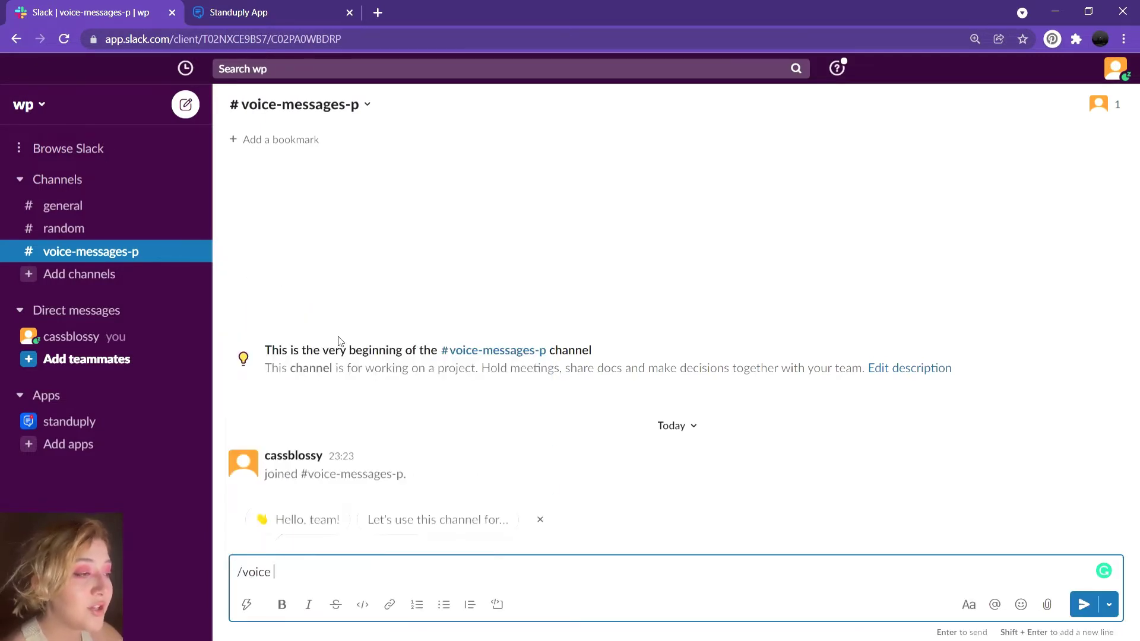
{"action": "left_click", "coordinate": [1083, 605]}
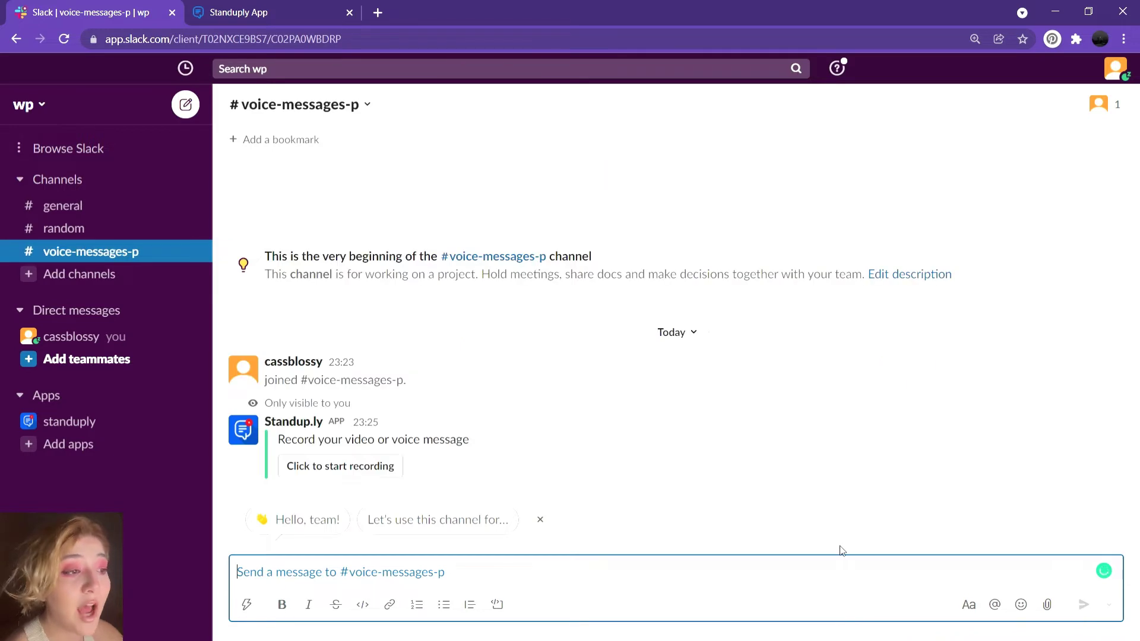
- Record a short Standuply video message and send it to #voice-messages-p
{"action": "left_click", "coordinate": [329, 471]}
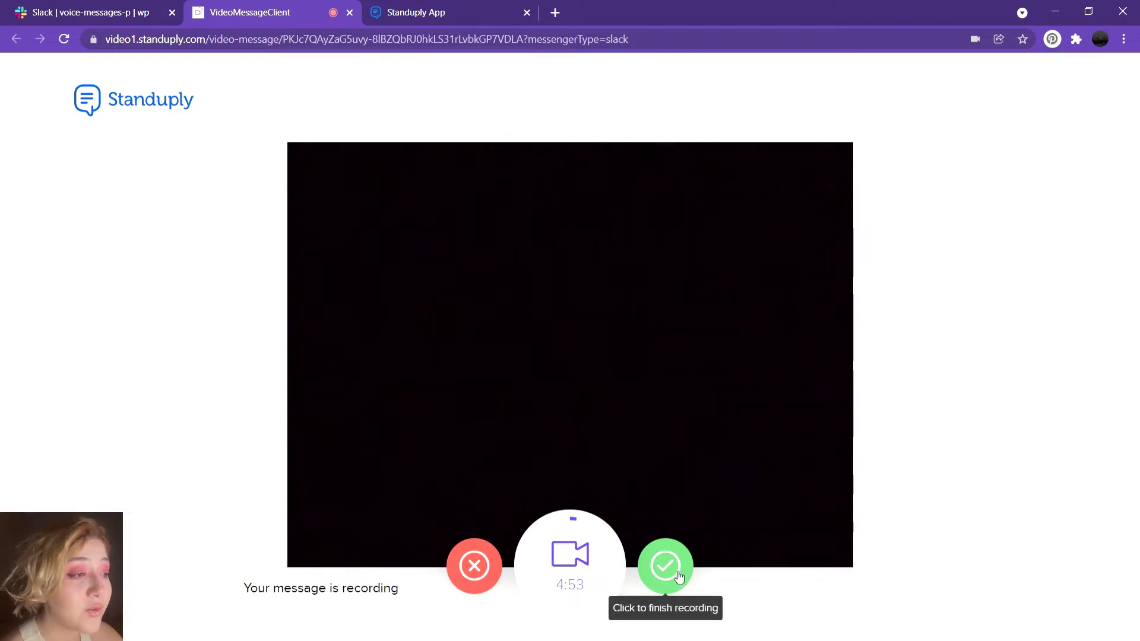
{"action": "left_click", "coordinate": [665, 568]}
{"action": "left_click", "coordinate": [546, 578]}
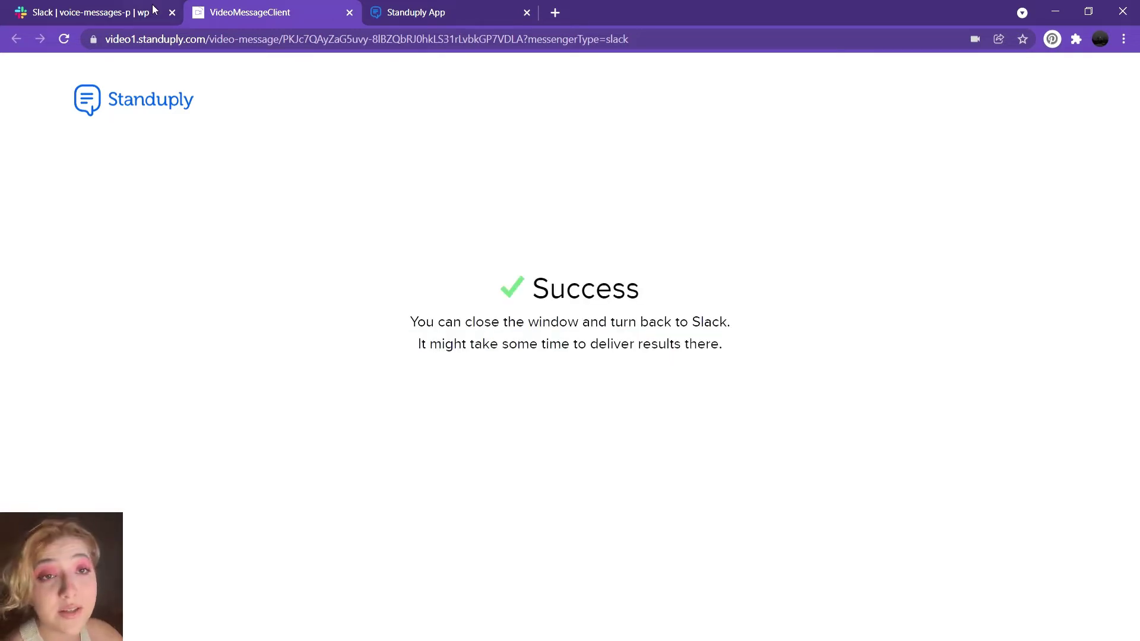
{"action": "left_click", "coordinate": [134, 13]}
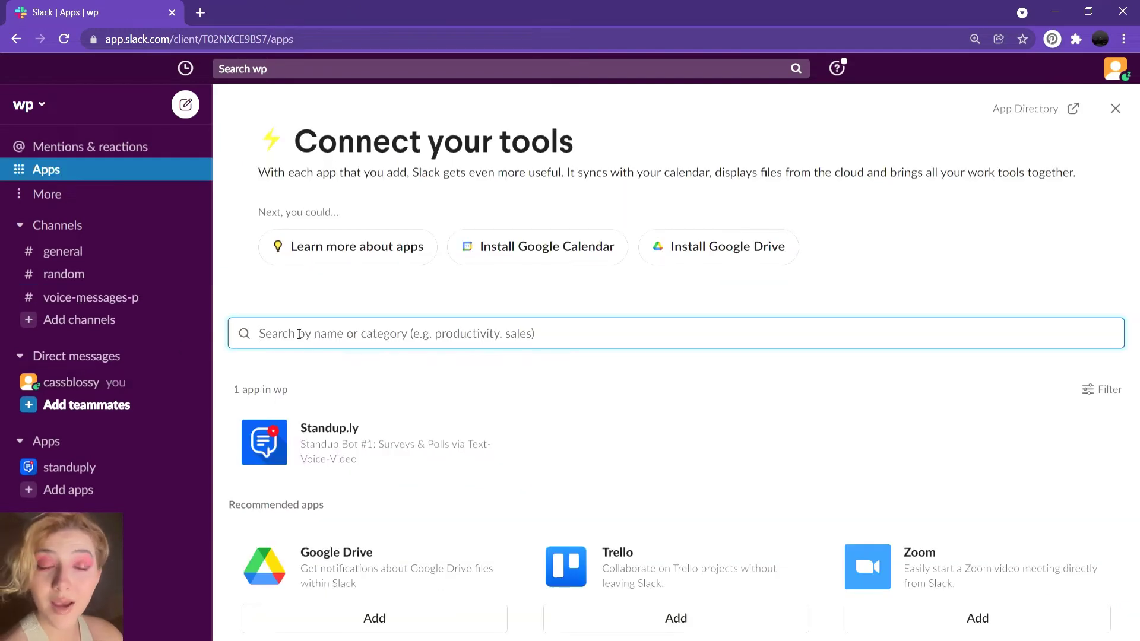
- Find Loom in Slack Apps, allow it into wp, and sign in to Loom with Slack
{"action": "type", "text": "loom"}
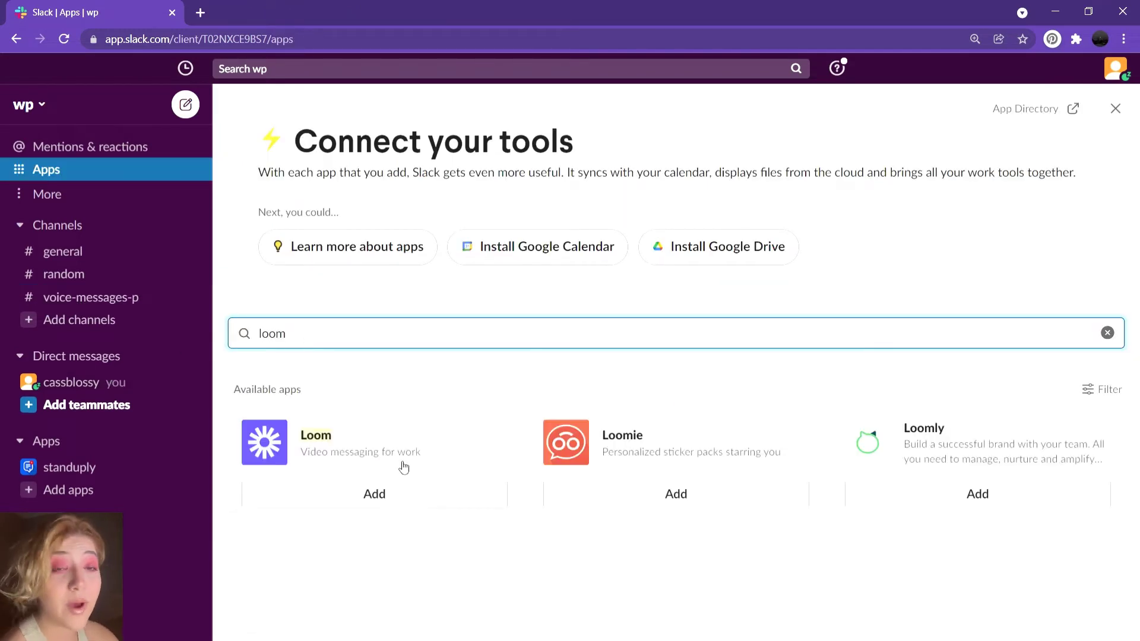
{"action": "left_click", "coordinate": [403, 467]}
{"action": "left_click", "coordinate": [338, 363]}
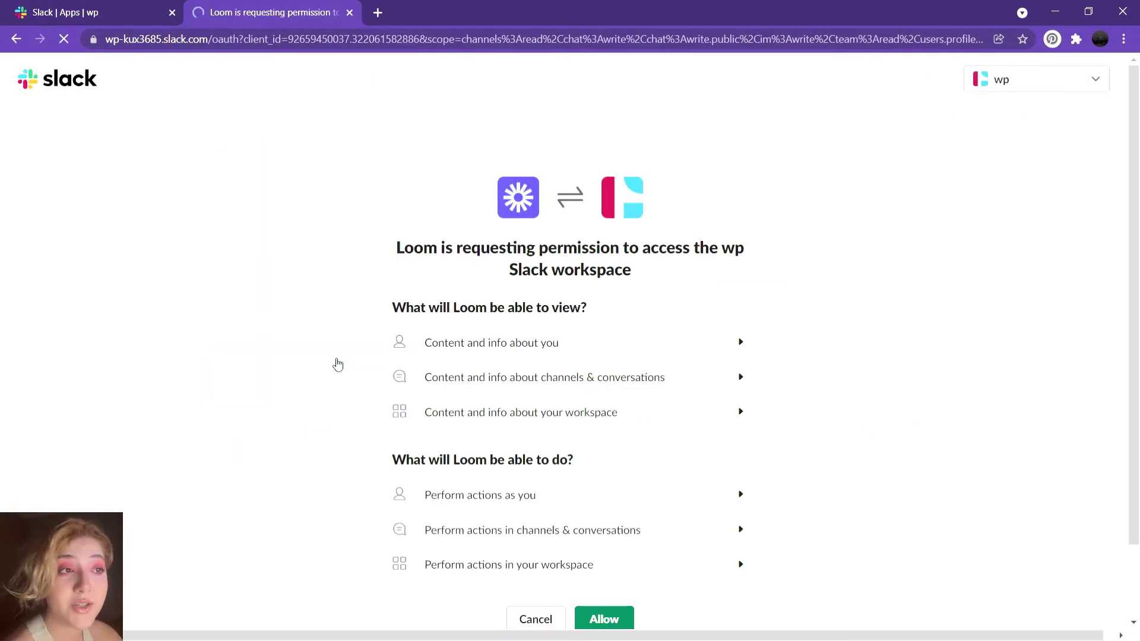
{"action": "left_click", "coordinate": [604, 619]}
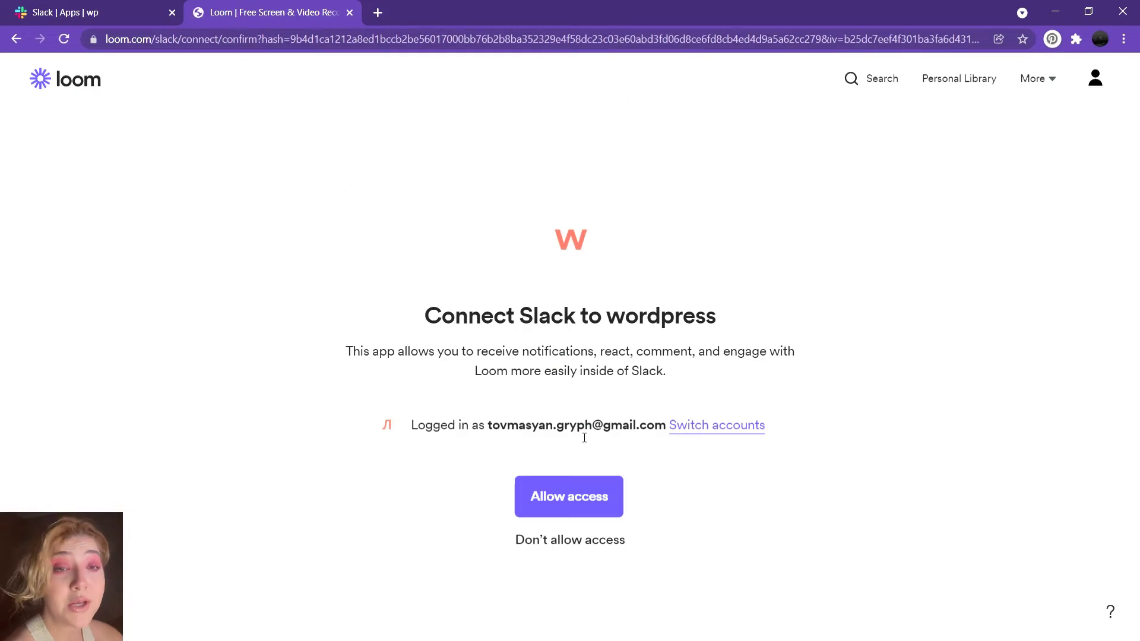
{"action": "left_click", "coordinate": [701, 432]}
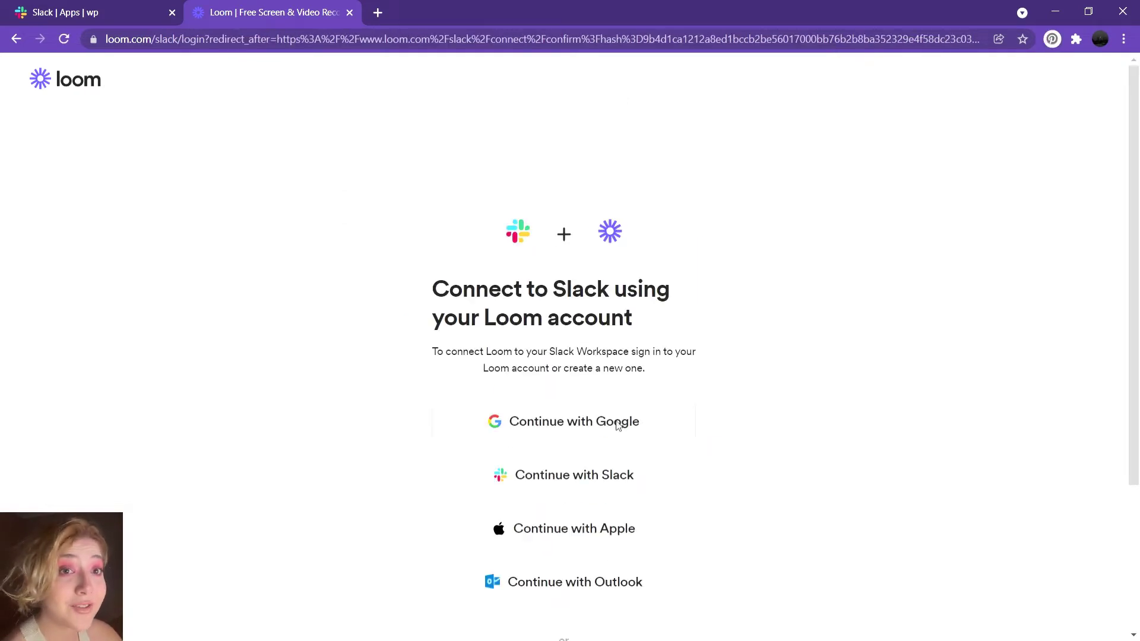
{"action": "left_click", "coordinate": [617, 476]}
- Set Loom up for work use with the Design role and a workspace named 'wp blog', skipping invites
{"action": "left_click", "coordinate": [93, 315]}
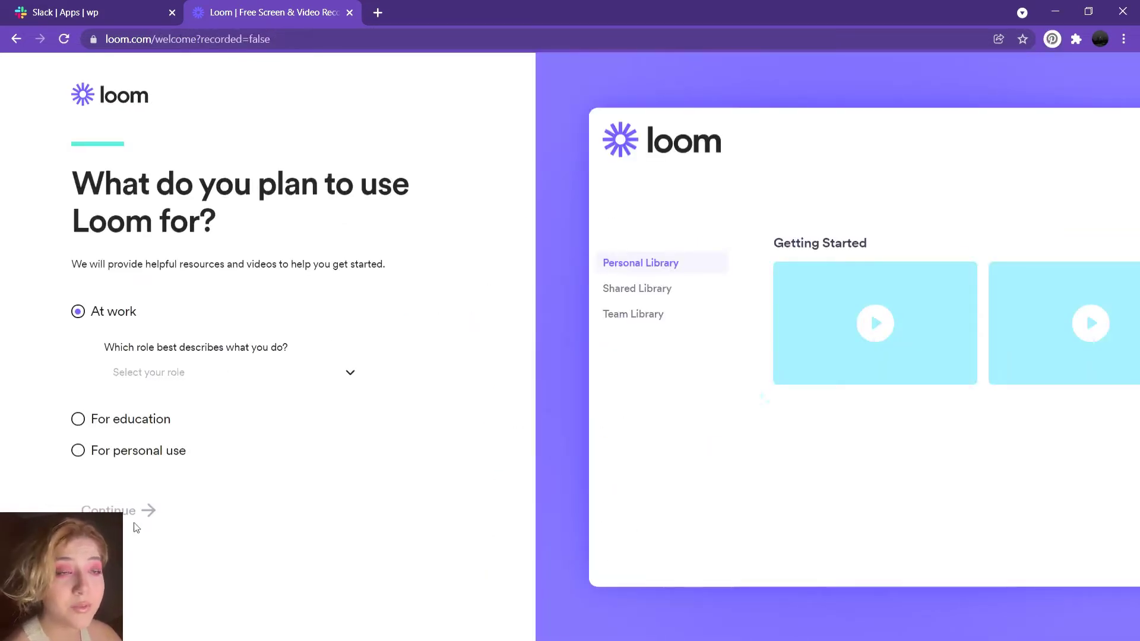
{"action": "left_click", "coordinate": [184, 373]}
{"action": "left_click", "coordinate": [173, 436]}
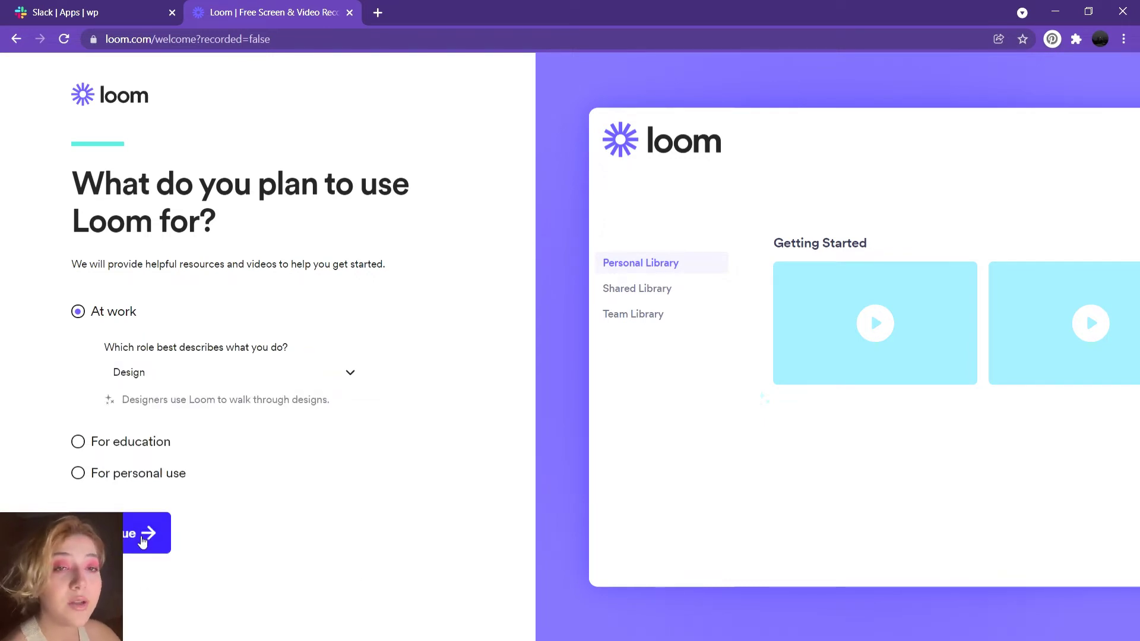
{"action": "left_click", "coordinate": [152, 535]}
{"action": "triple_click", "coordinate": [219, 338]}
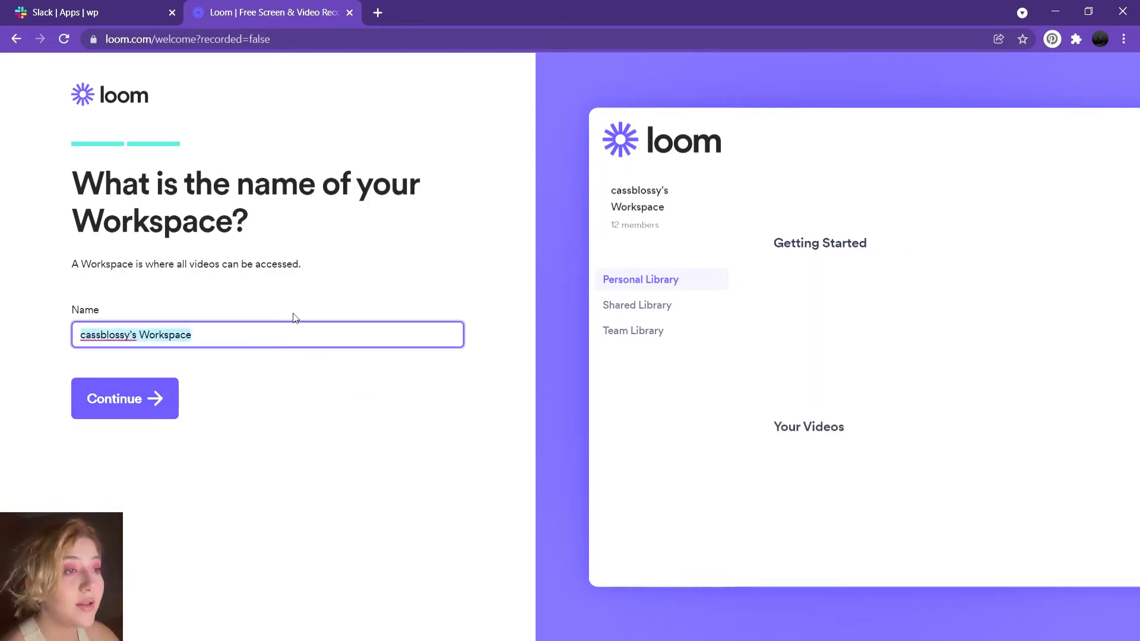
{"action": "type", "text": "wp blog"}
{"action": "left_click", "coordinate": [143, 403]}
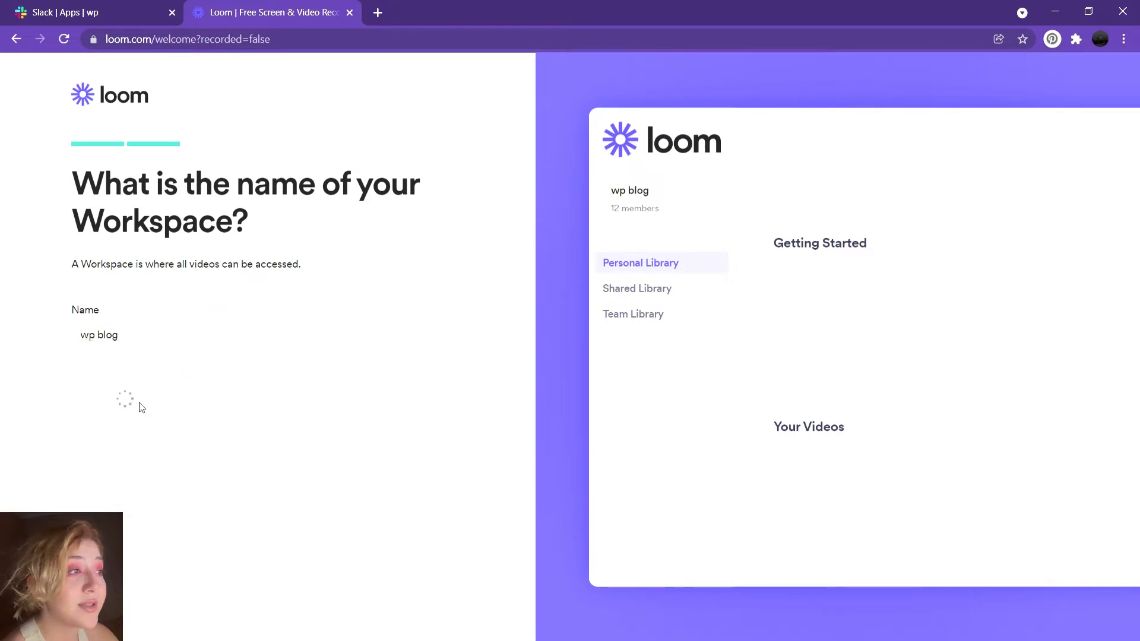
{"action": "left_click", "coordinate": [318, 449]}
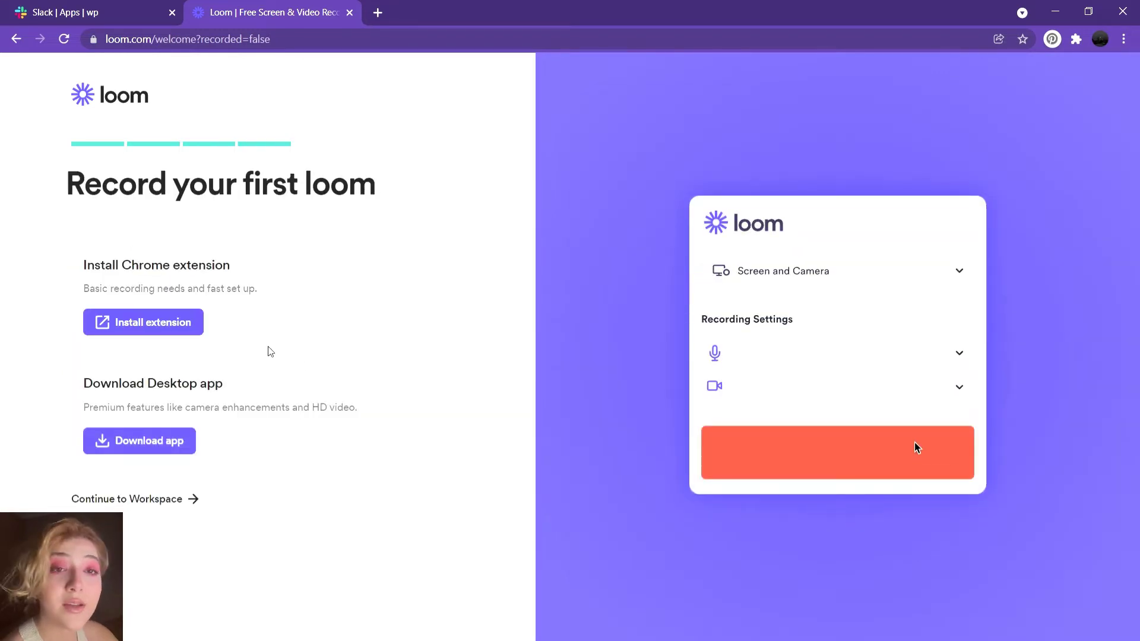
{"action": "left_click", "coordinate": [131, 13]}
- Send /loom record in #voice-messages-p and connect the Loom account to the wp workspace
{"action": "left_click", "coordinate": [90, 298]}
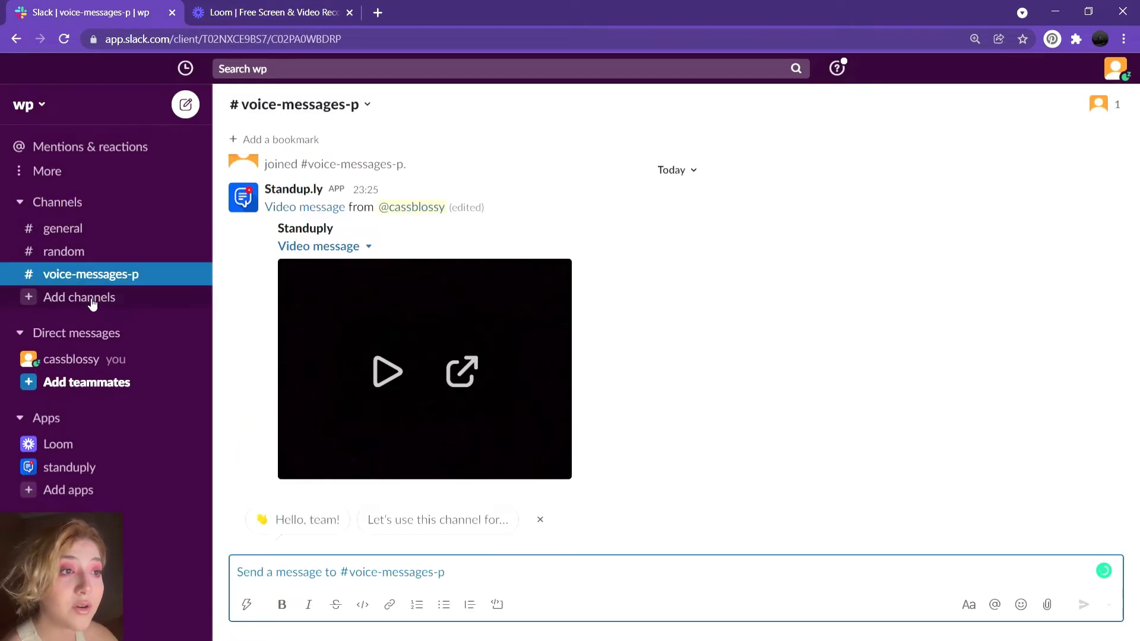
{"action": "type", "text": "/loom"}
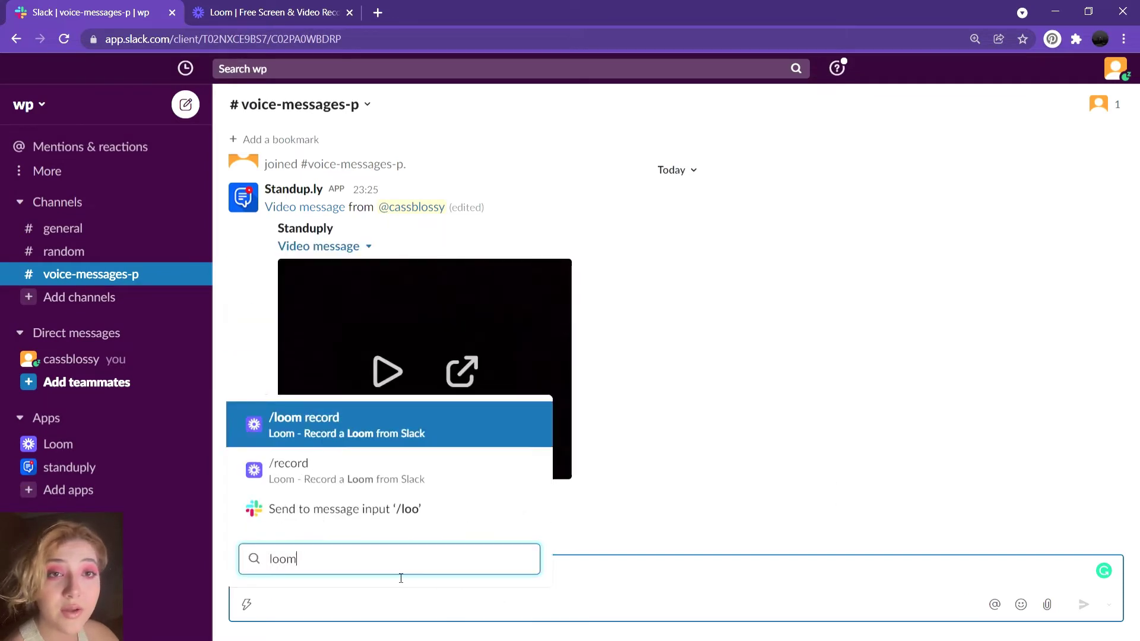
{"action": "left_click", "coordinate": [387, 461]}
{"action": "key", "text": "Return"}
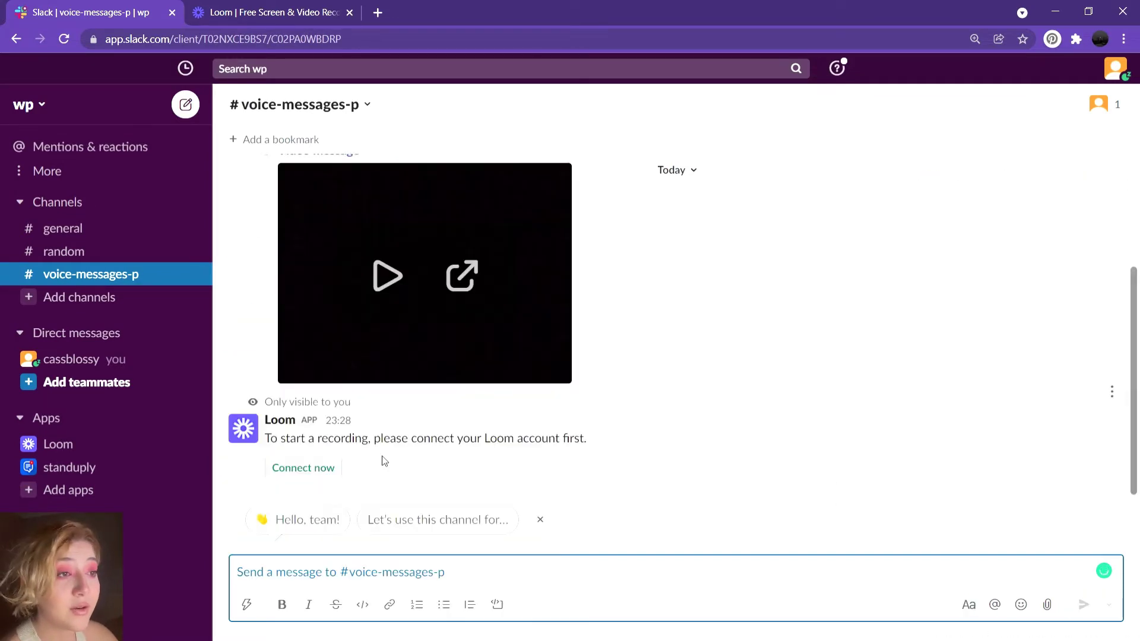
{"action": "left_click", "coordinate": [336, 467]}
{"action": "left_click", "coordinate": [725, 582]}
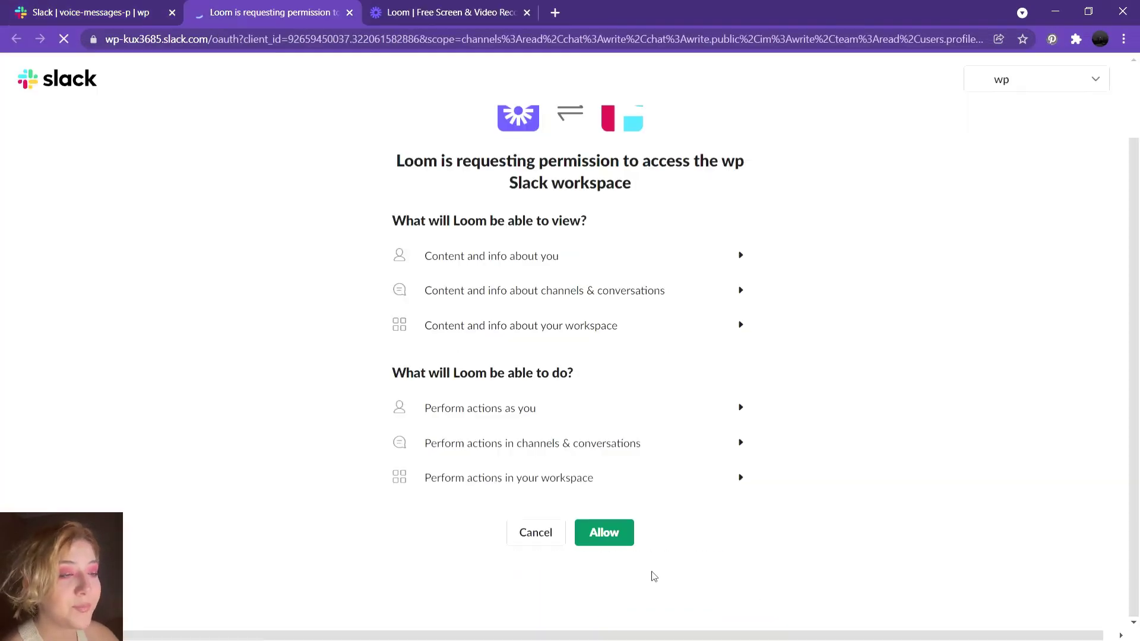
{"action": "left_click", "coordinate": [611, 530]}
{"action": "left_click", "coordinate": [593, 501]}
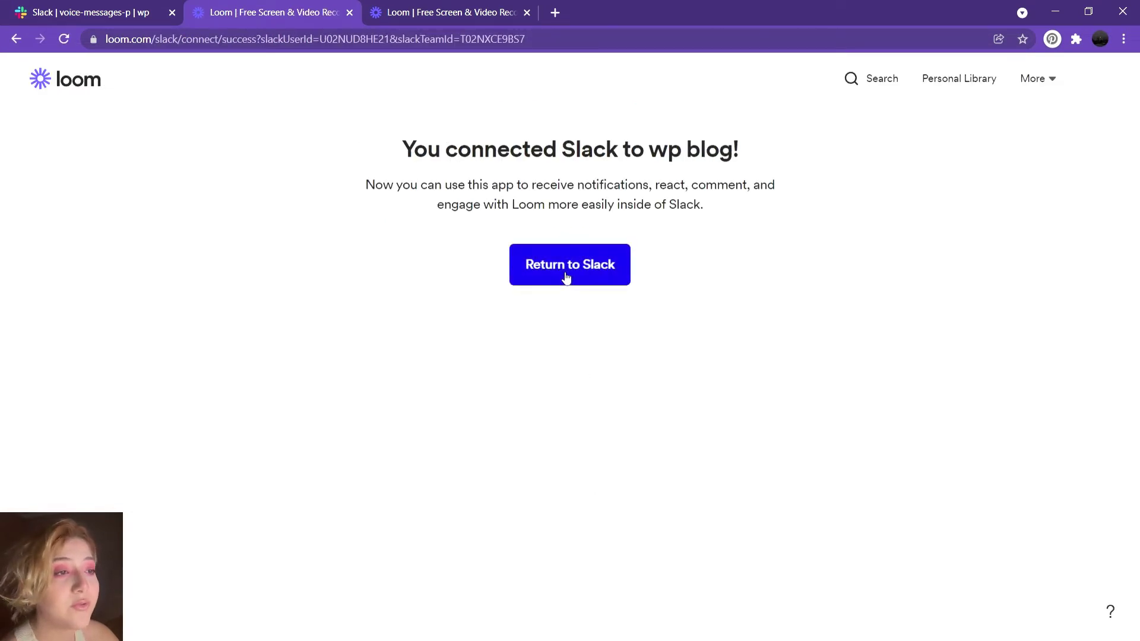
- Send /loom record again in the channel and start a new Loom recording
{"action": "left_click", "coordinate": [82, 7]}
{"action": "left_click", "coordinate": [358, 563]}
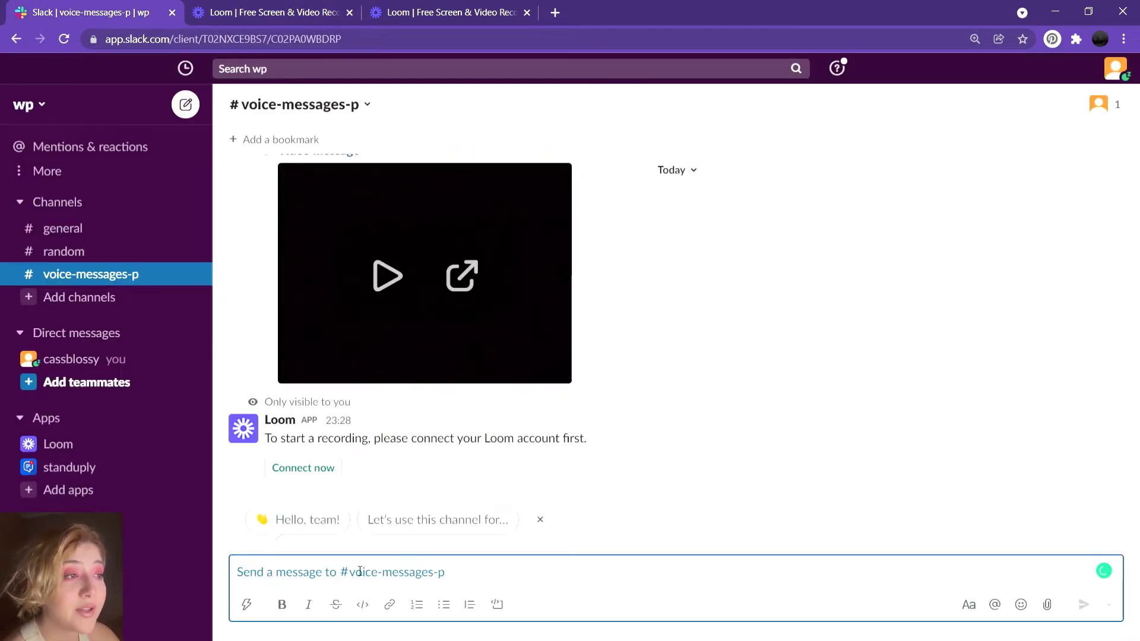
{"action": "type", "text": "/loom"}
{"action": "left_click", "coordinate": [341, 448]}
{"action": "key", "text": "Return"}
{"action": "left_click", "coordinate": [332, 472]}
- Install the Loom for Chrome extension from Loom's welcome page
{"action": "left_click", "coordinate": [567, 20]}
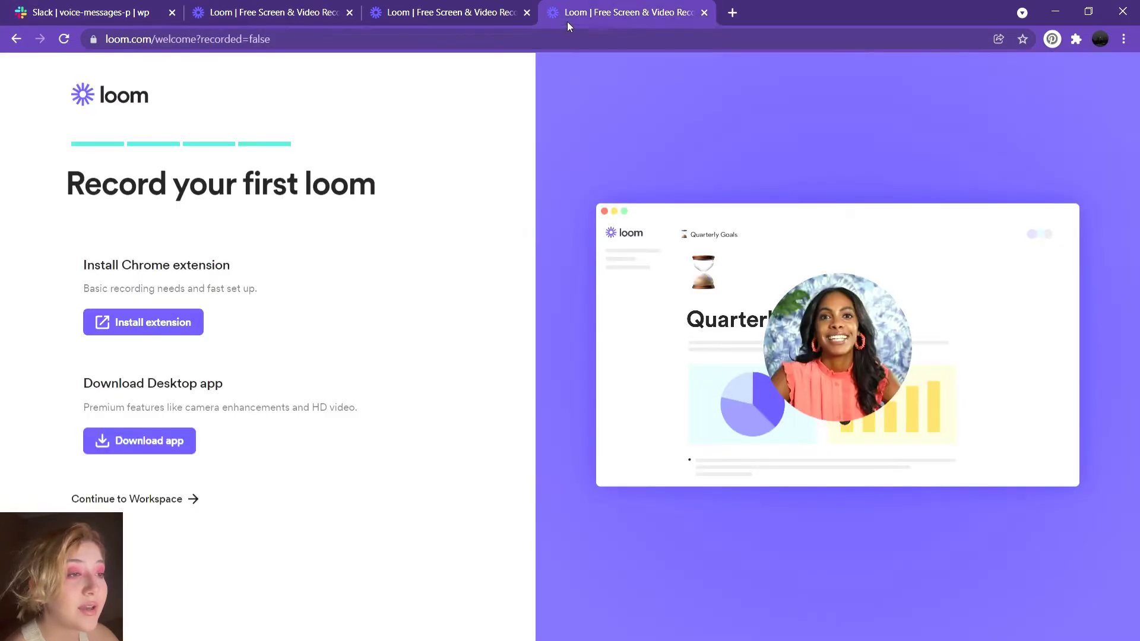
{"action": "left_click", "coordinate": [189, 325]}
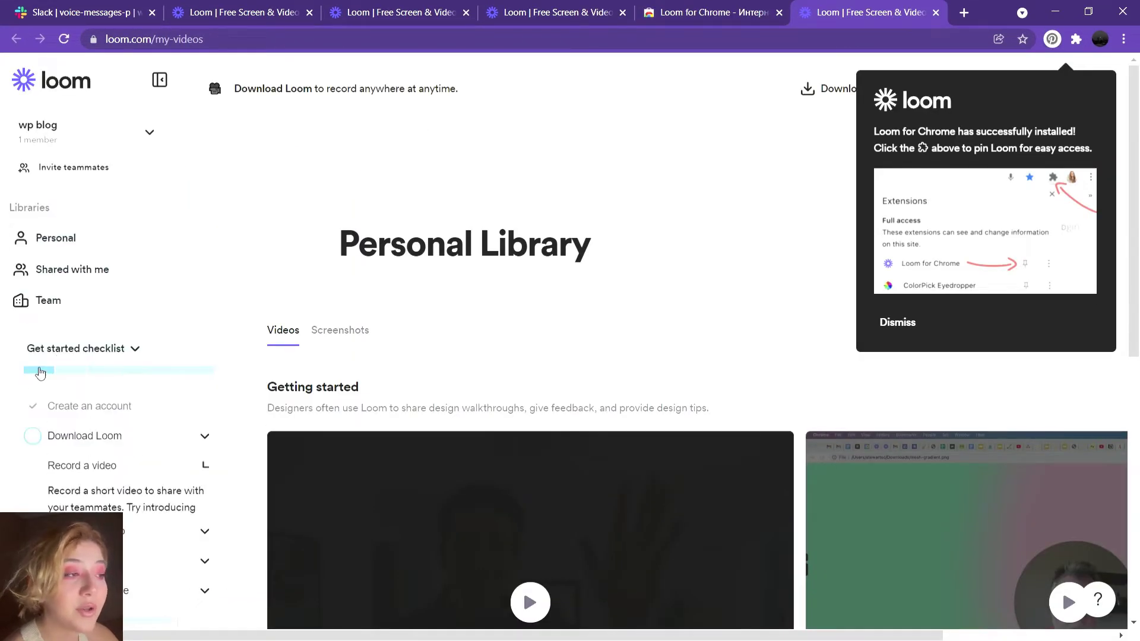
{"action": "scroll", "coordinate": [349, 301], "scroll_direction": "down", "scroll_amount": 3}
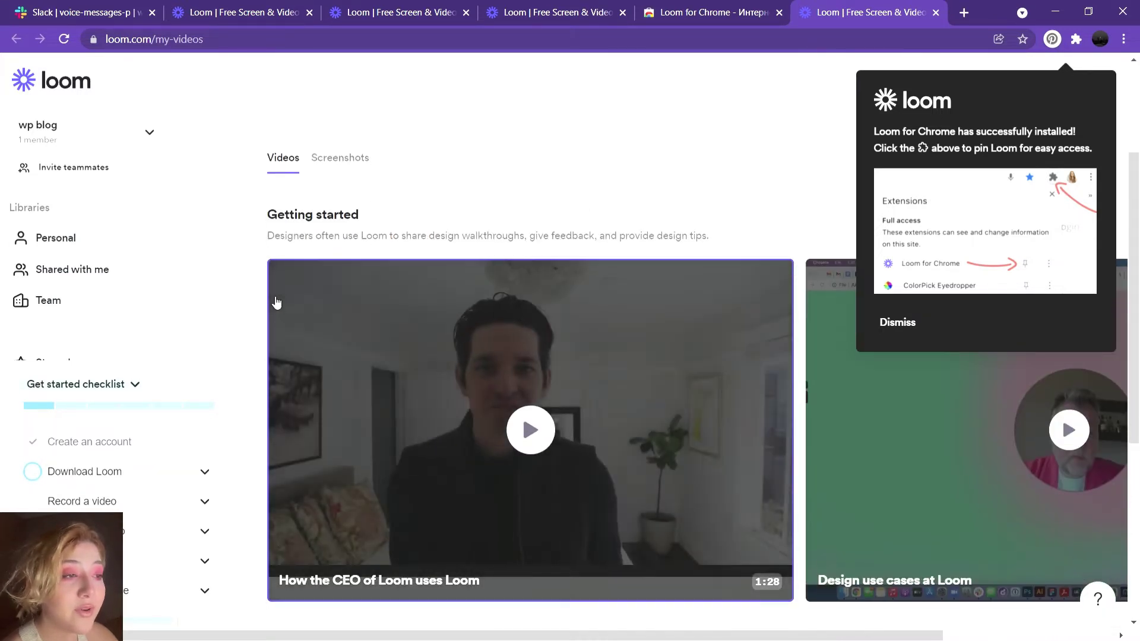
{"action": "scroll", "coordinate": [275, 300], "scroll_direction": "up", "scroll_amount": 3}
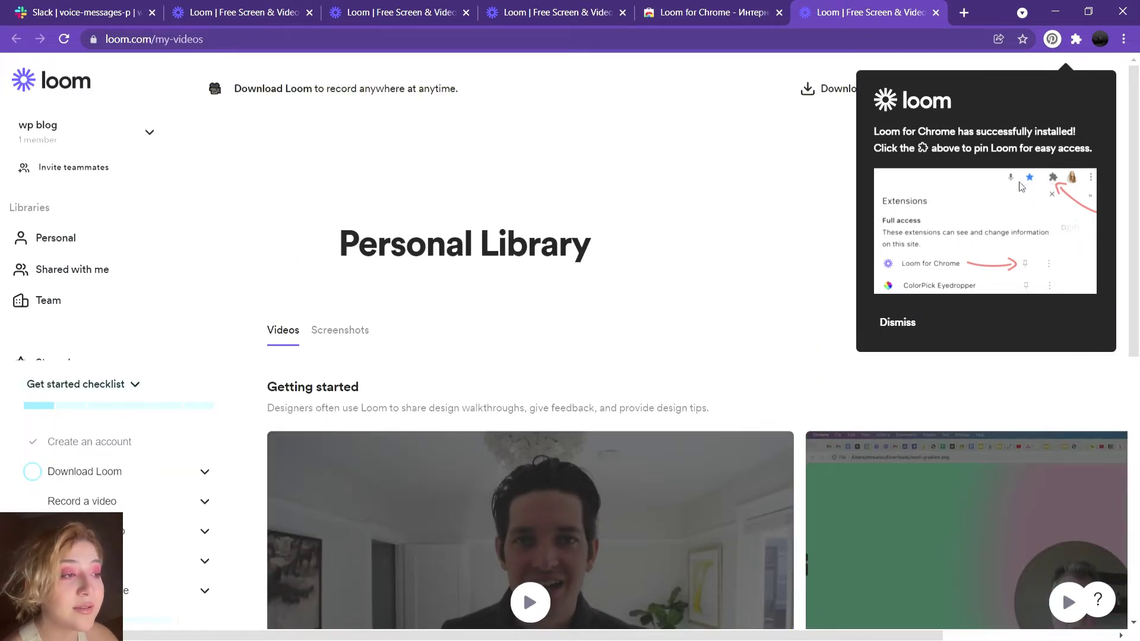
{"action": "left_click", "coordinate": [536, 6]}
- Grant Loom microphone and camera access and close its setup overlay
{"action": "left_click", "coordinate": [89, 12]}
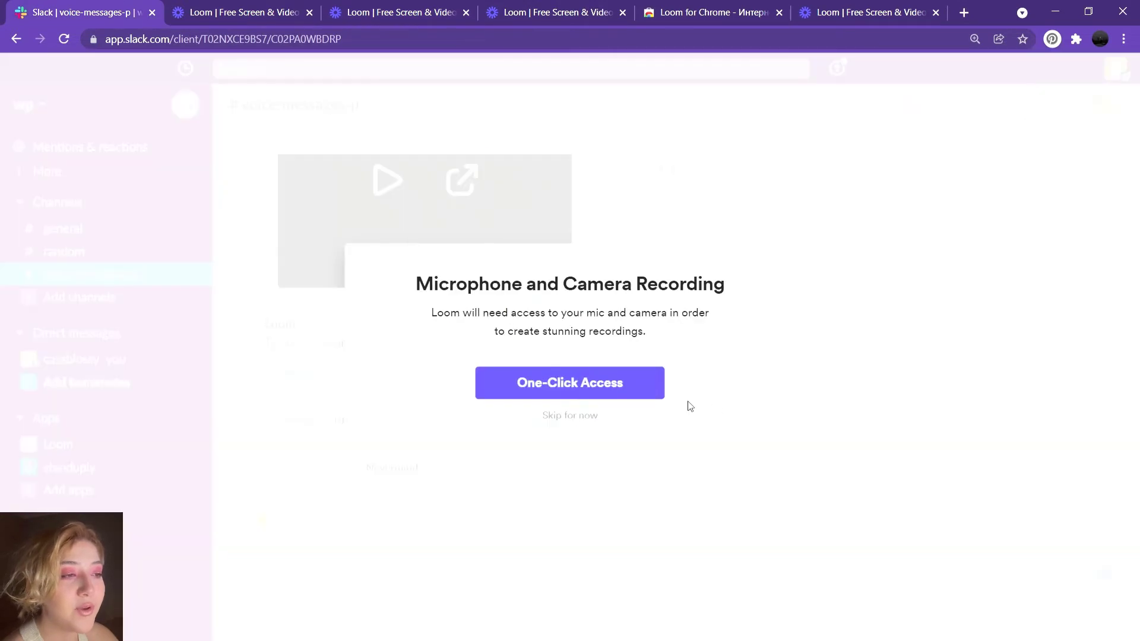
{"action": "left_click", "coordinate": [593, 396]}
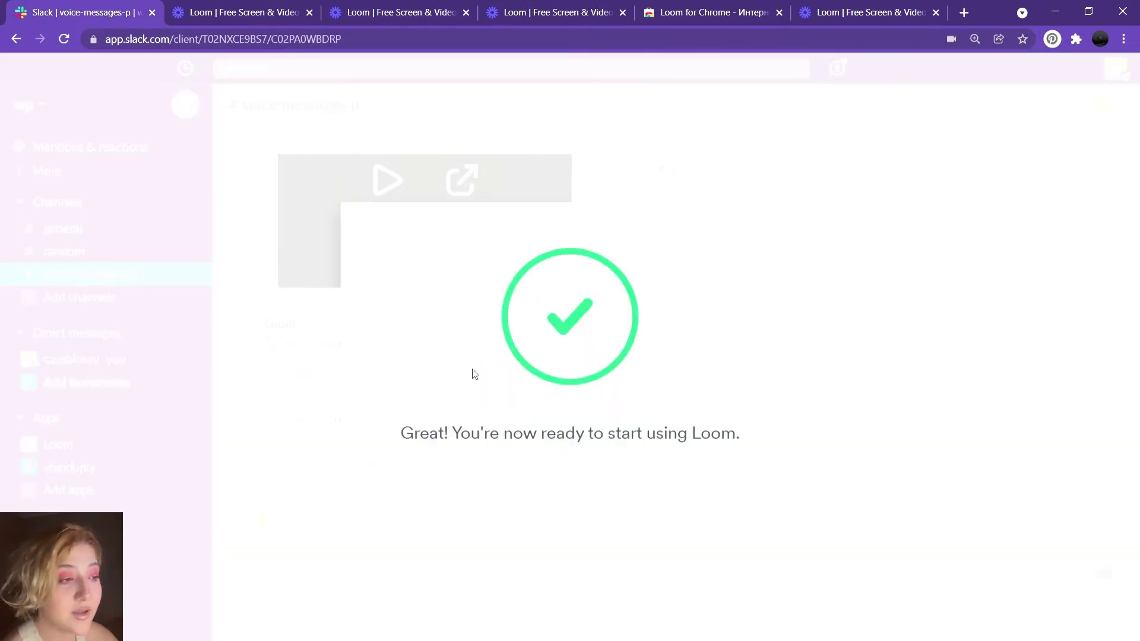
{"action": "left_click", "coordinate": [733, 498]}
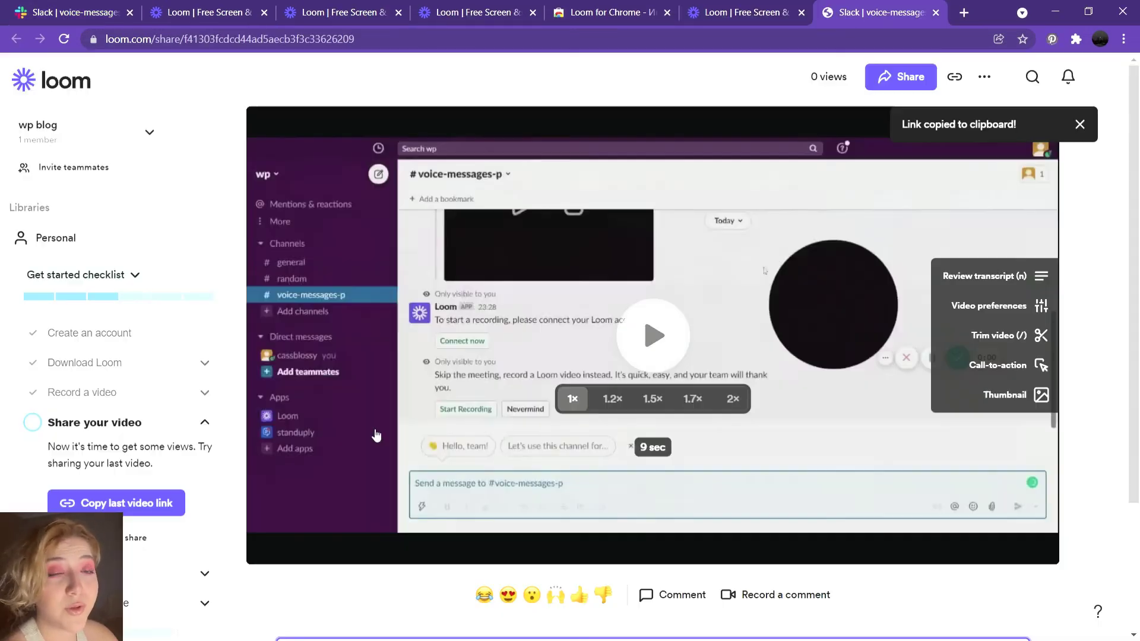
- Paste the copied Loom share link into #voice-messages-p and post it
{"action": "left_click", "coordinate": [89, 12]}
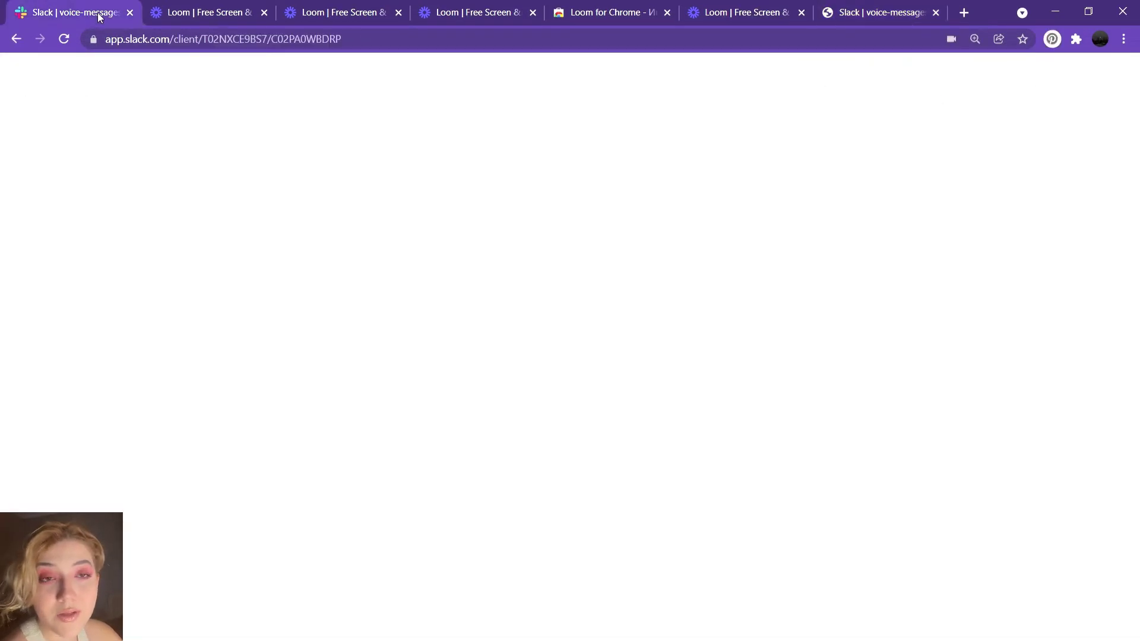
{"action": "left_click", "coordinate": [465, 573]}
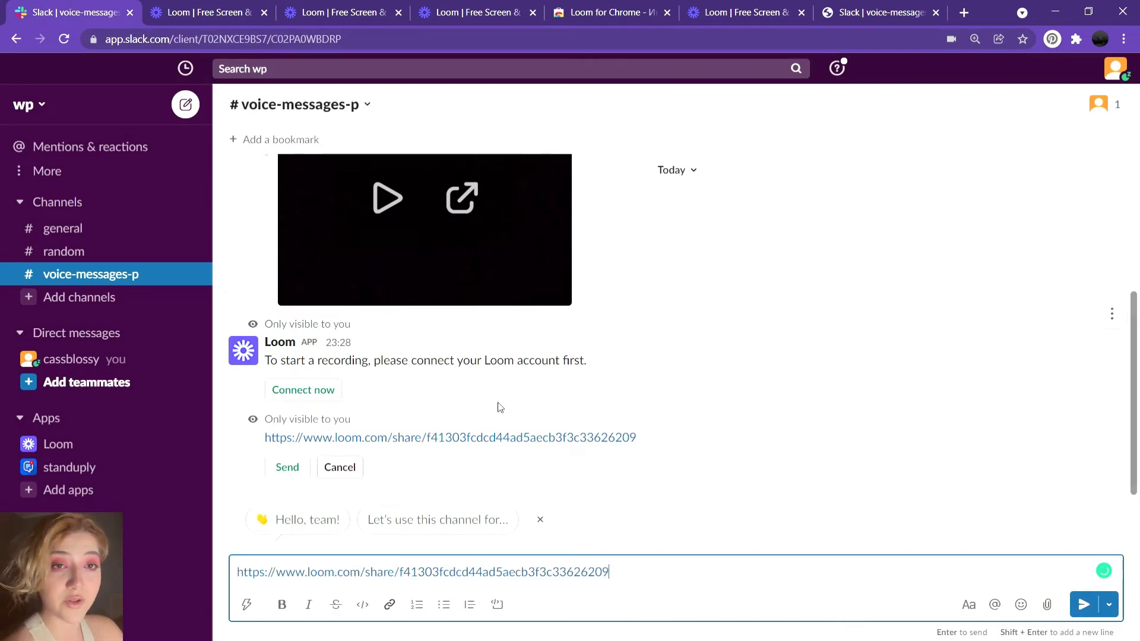
{"action": "left_click", "coordinate": [1084, 604]}
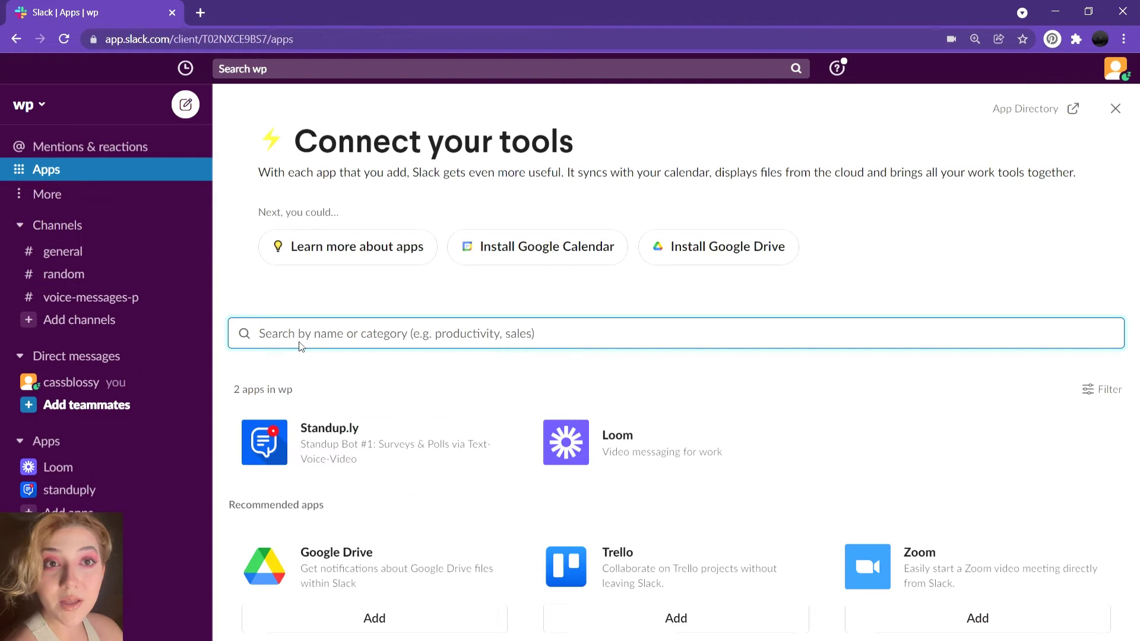
- Search Apps for 'voice' and install Voice Message via the free Talk-Talk.me setup
{"action": "type", "text": "voi"}
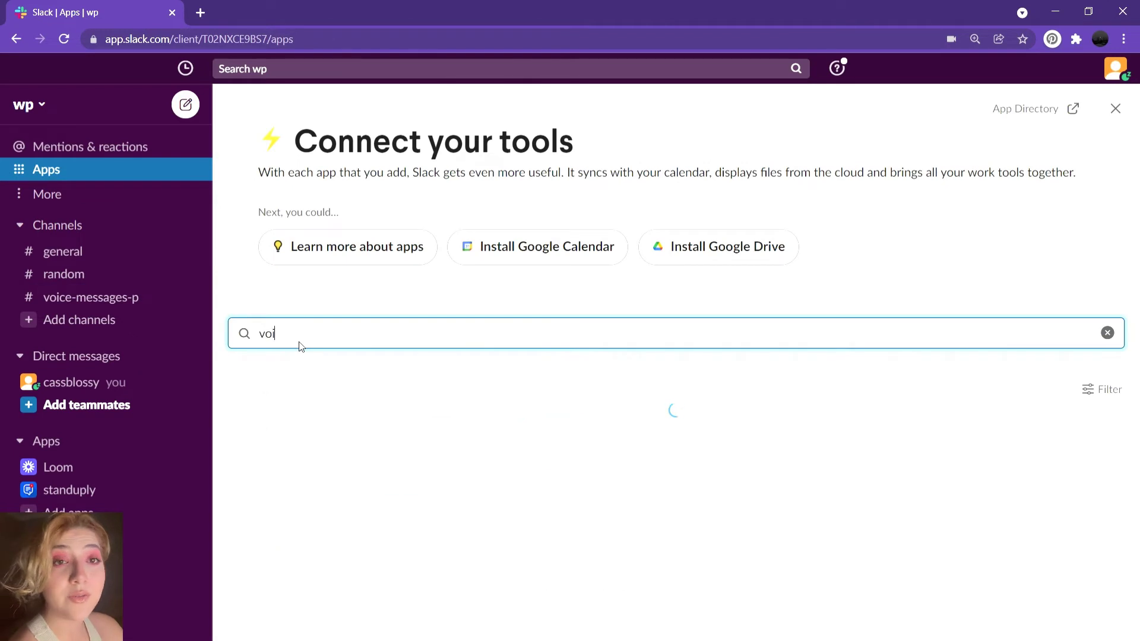
{"action": "type", "text": "ce"}
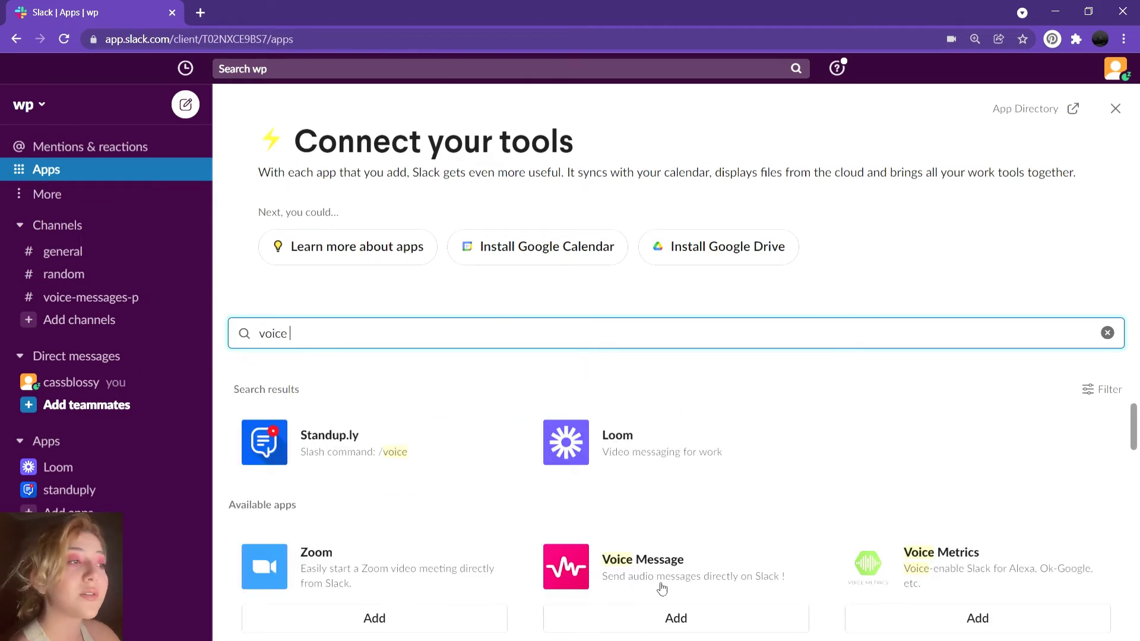
{"action": "left_click", "coordinate": [663, 583]}
{"action": "left_click", "coordinate": [325, 364]}
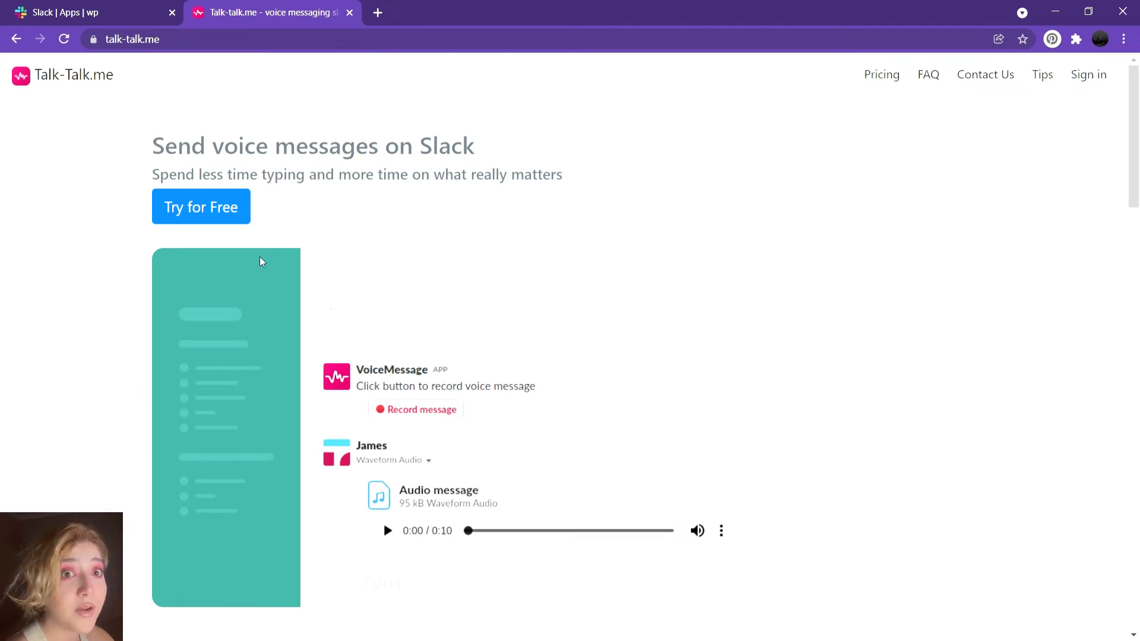
{"action": "left_click", "coordinate": [229, 213]}
{"action": "left_click", "coordinate": [583, 432]}
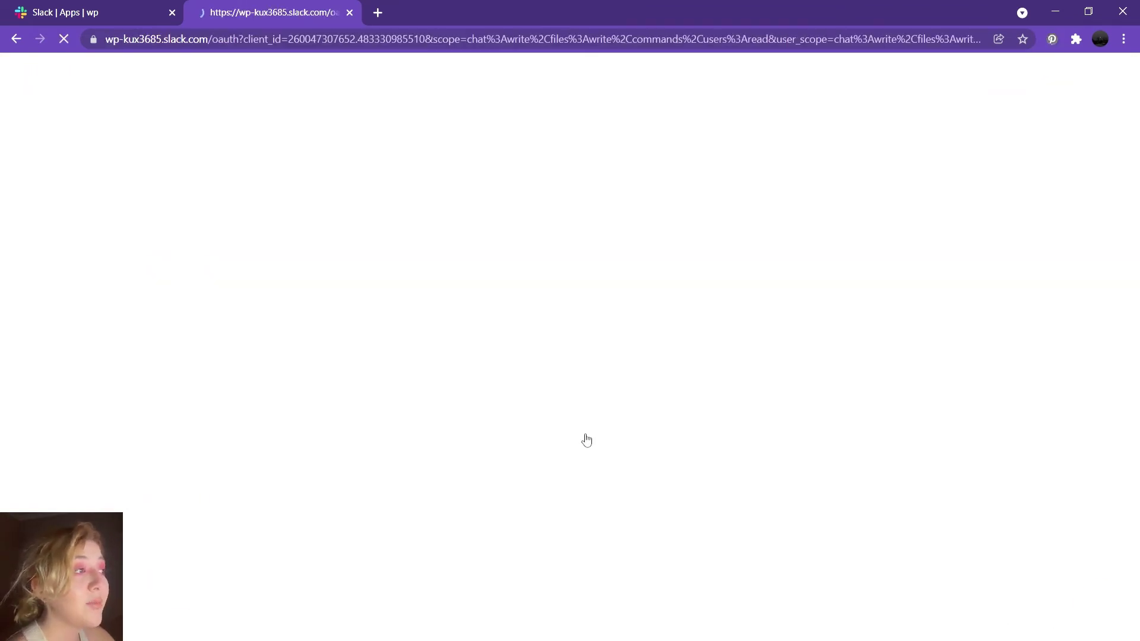
{"action": "scroll", "coordinate": [600, 463], "scroll_direction": "down", "scroll_amount": 2}
{"action": "left_click", "coordinate": [601, 528]}
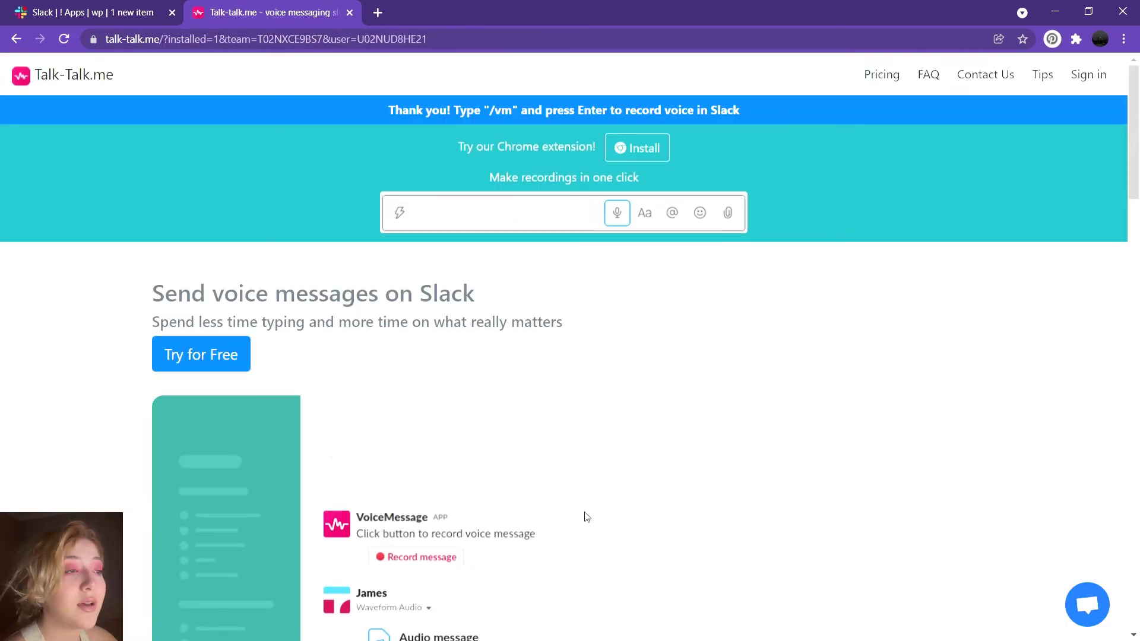
- Send the /vm voice message command in #voice-messages-p
{"action": "left_click", "coordinate": [36, 11]}
{"action": "left_click", "coordinate": [178, 516]}
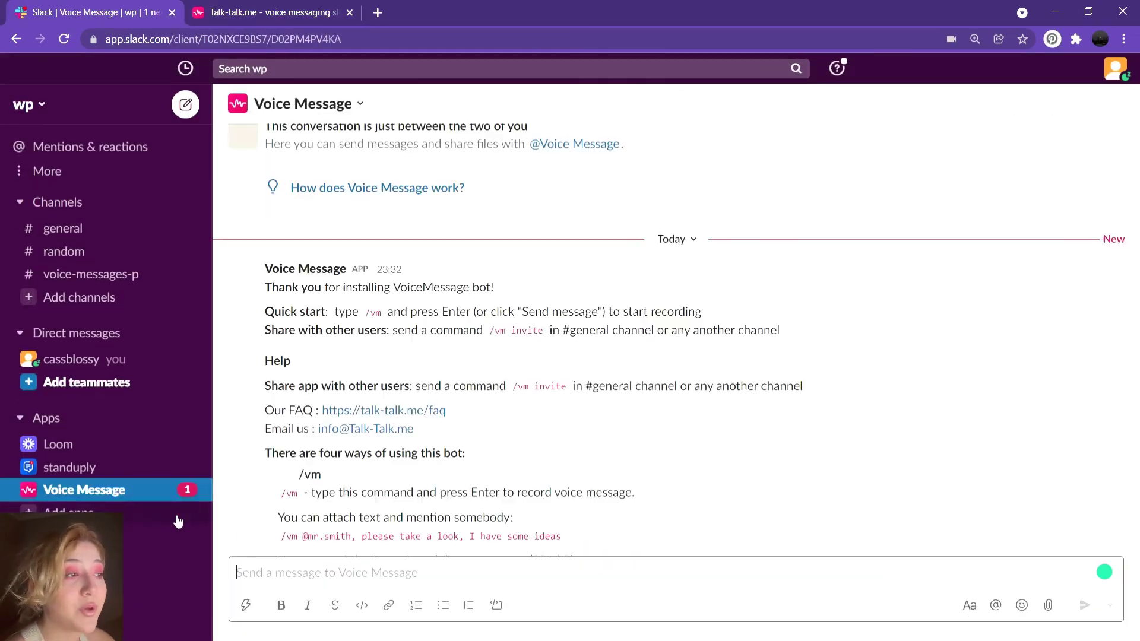
{"action": "left_click", "coordinate": [78, 276]}
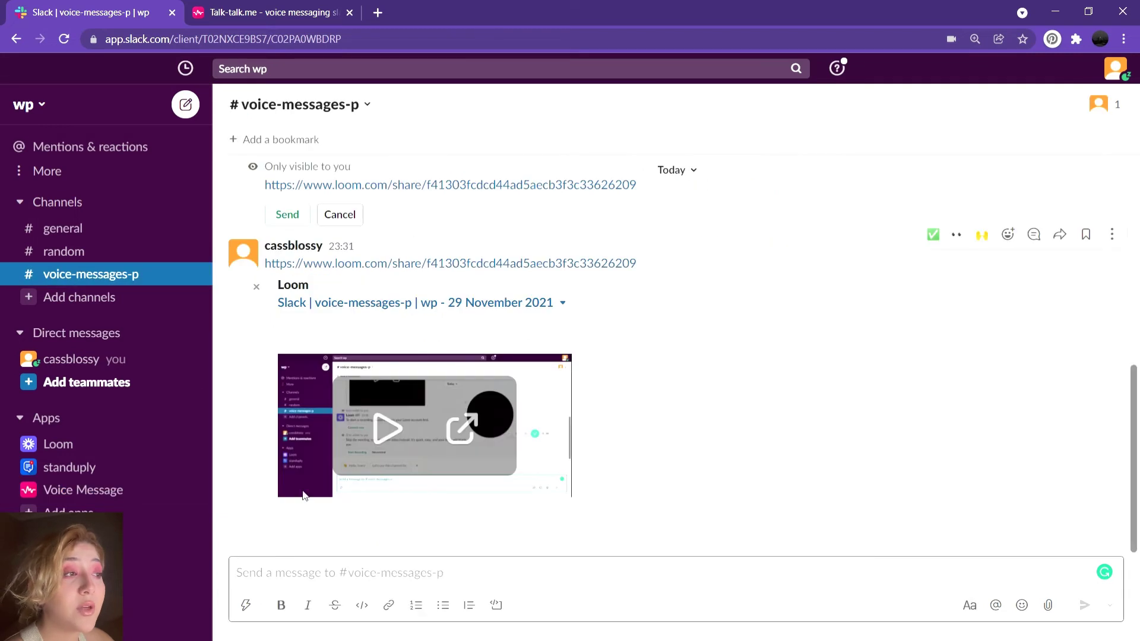
{"action": "left_click", "coordinate": [246, 604]}
{"action": "type", "text": "vm"}
{"action": "left_click", "coordinate": [298, 401]}
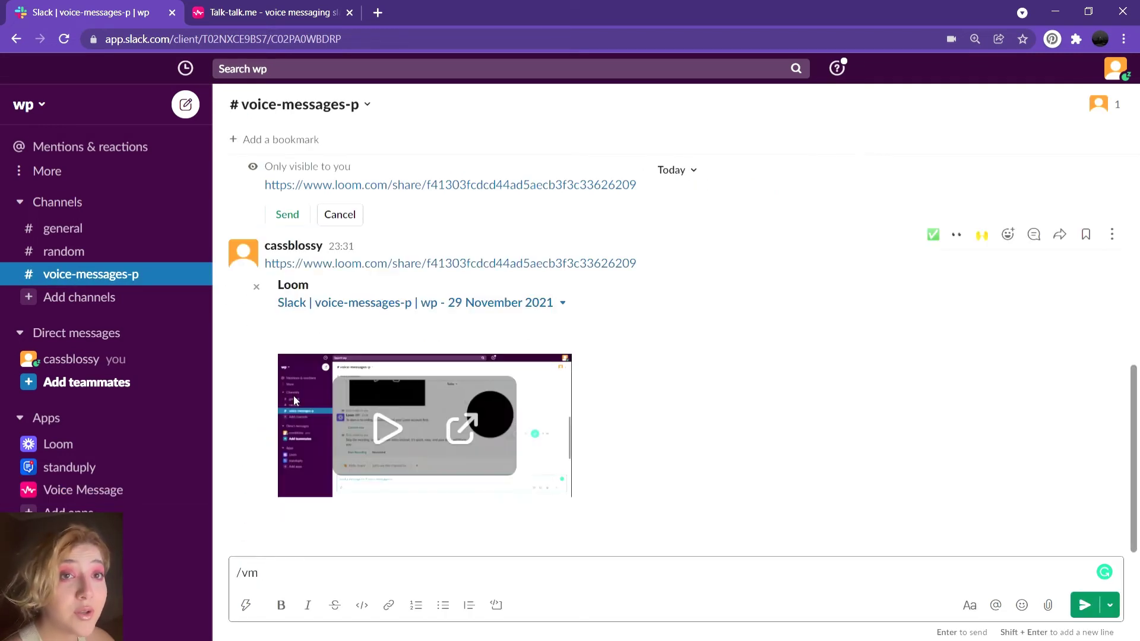
{"action": "left_click", "coordinate": [1084, 605]}
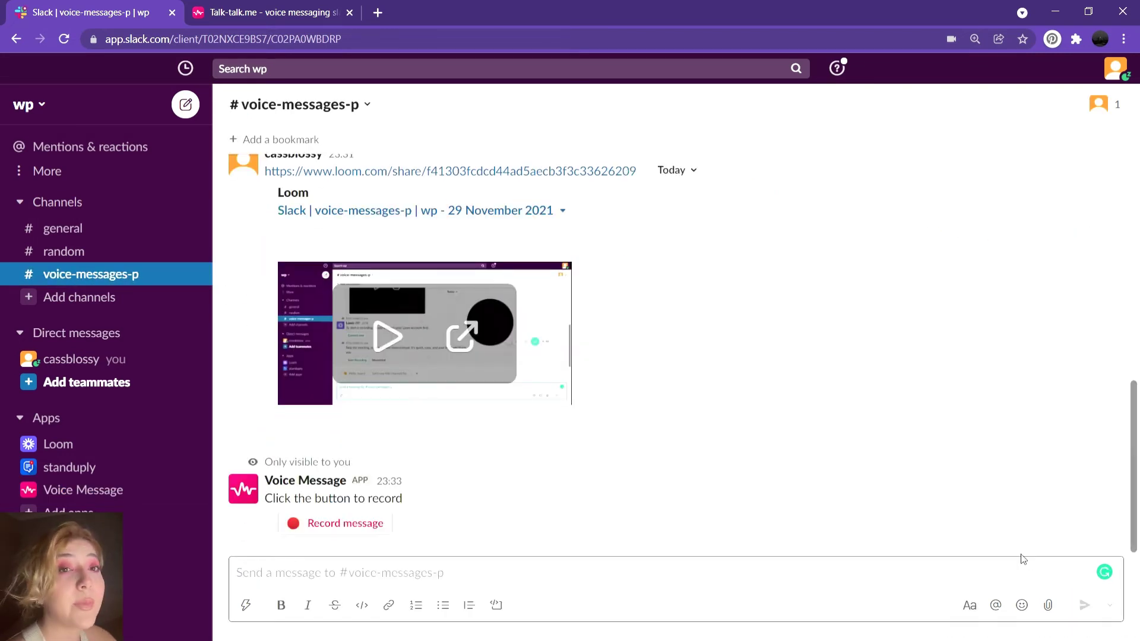
- Record a 13-second voice message on Talk-Talk.me and send it to the channel
{"action": "left_click", "coordinate": [371, 526]}
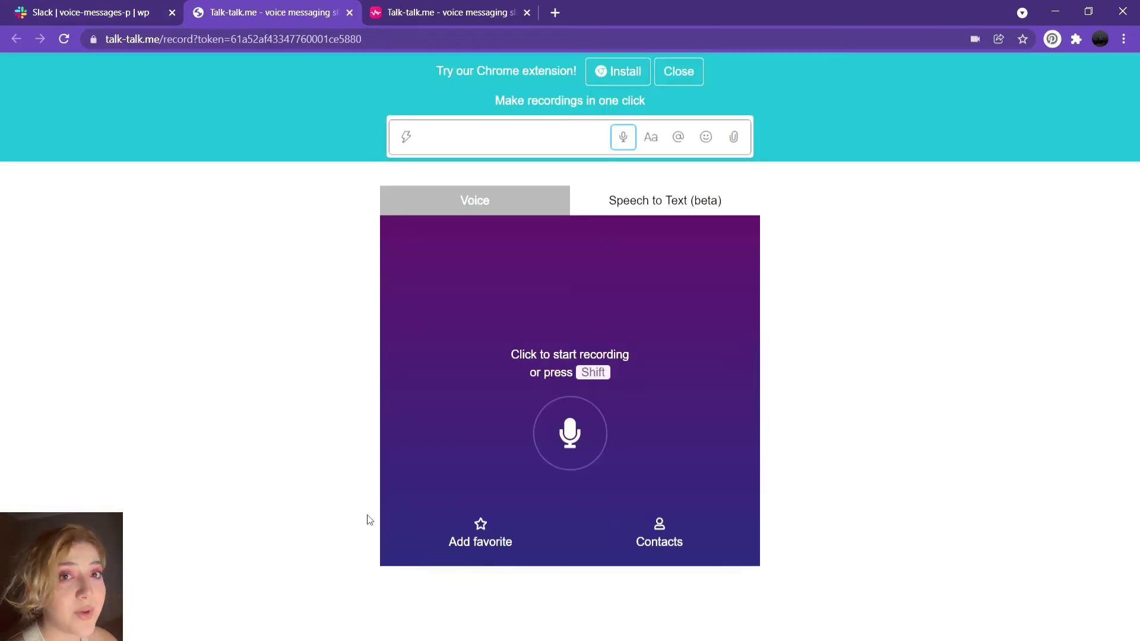
{"action": "left_click", "coordinate": [570, 431]}
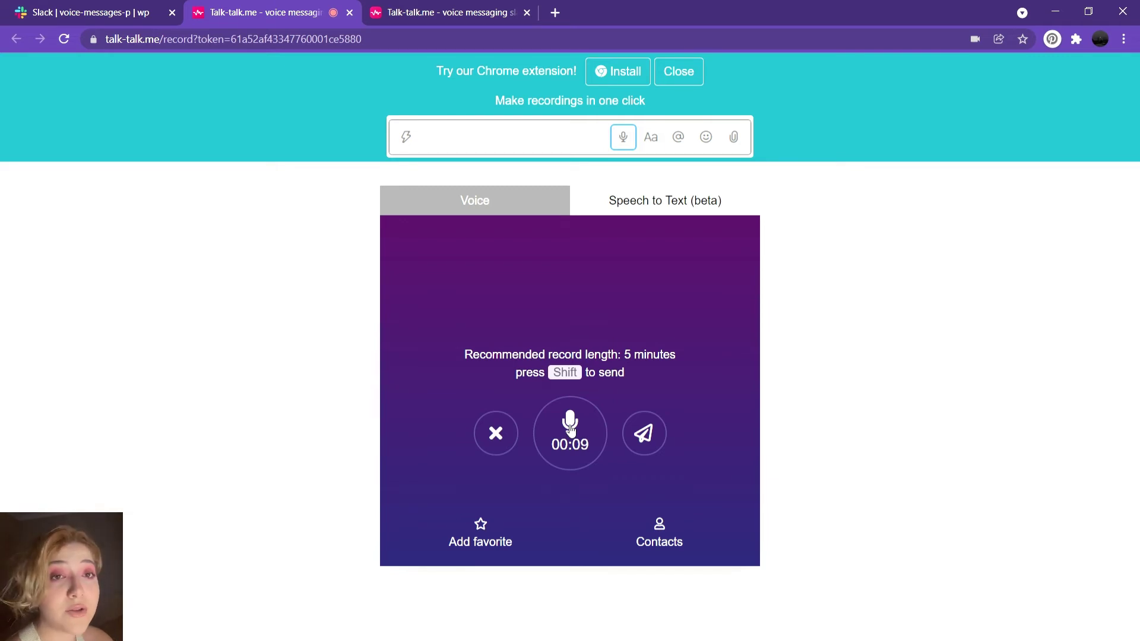
{"action": "left_click", "coordinate": [570, 429]}
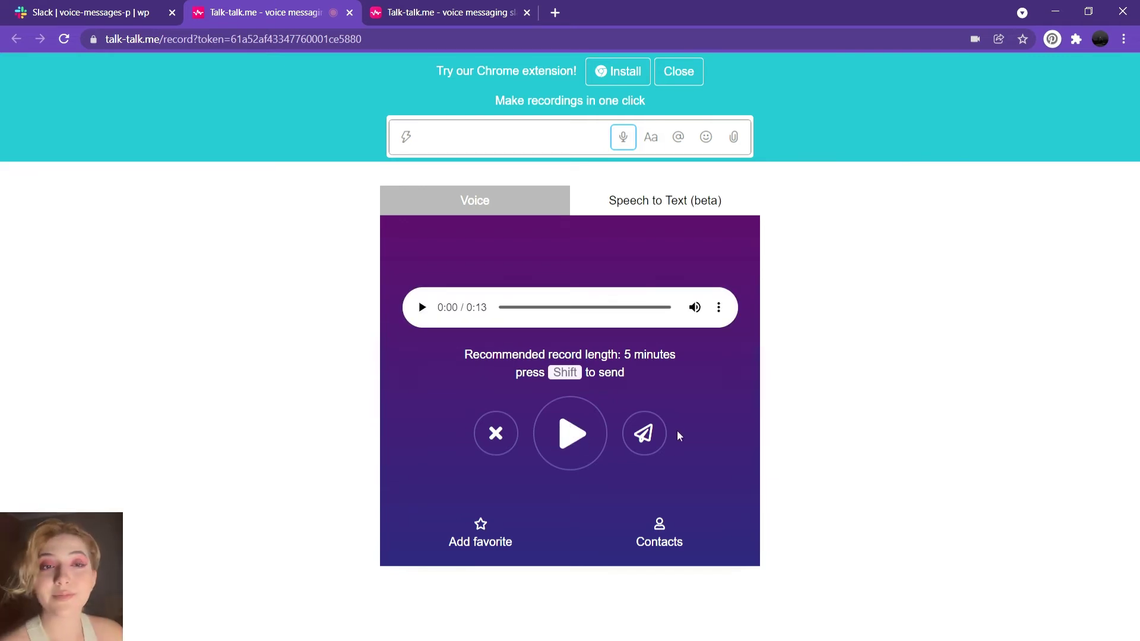
{"action": "left_click", "coordinate": [649, 438]}
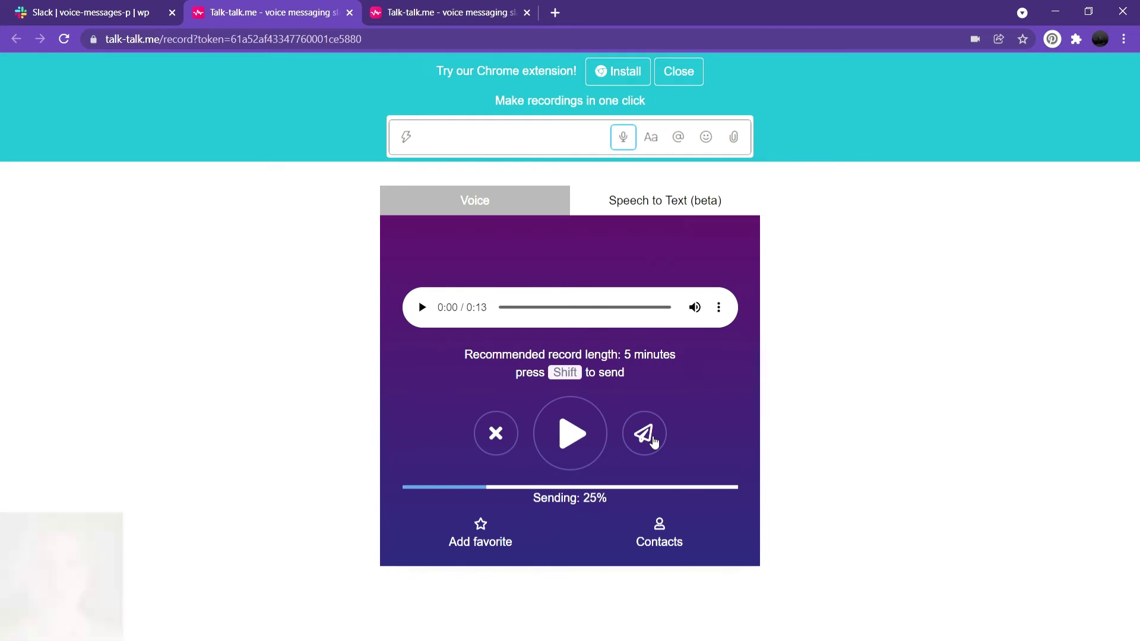